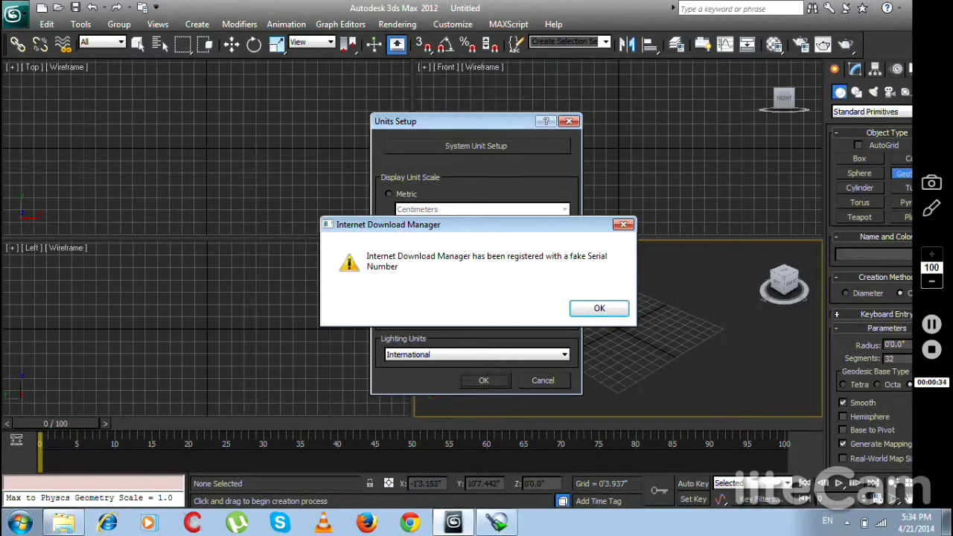
Dismiss the download manager warning and accept US Standard feet with decimal inches as the display units.
{"action": "key", "text": "Return"}
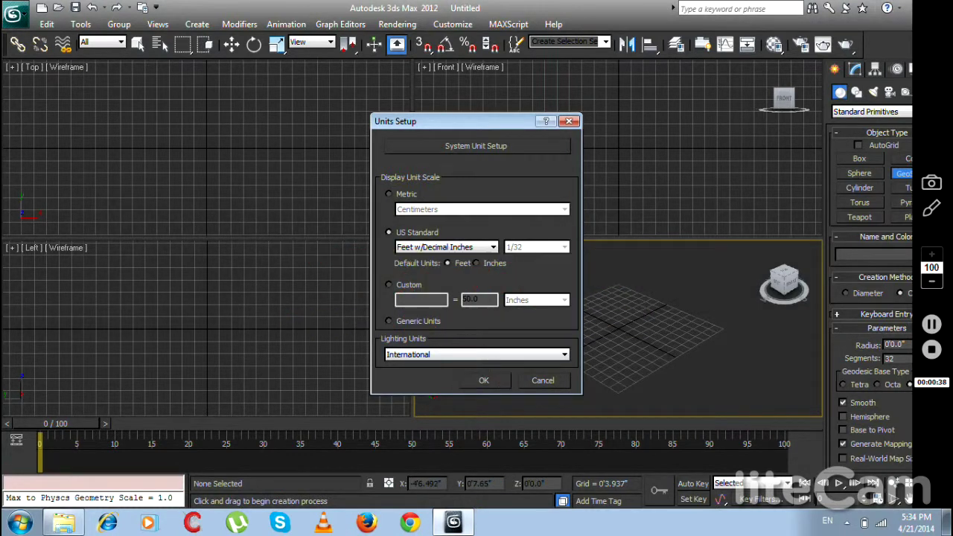
{"action": "key", "text": "Return"}
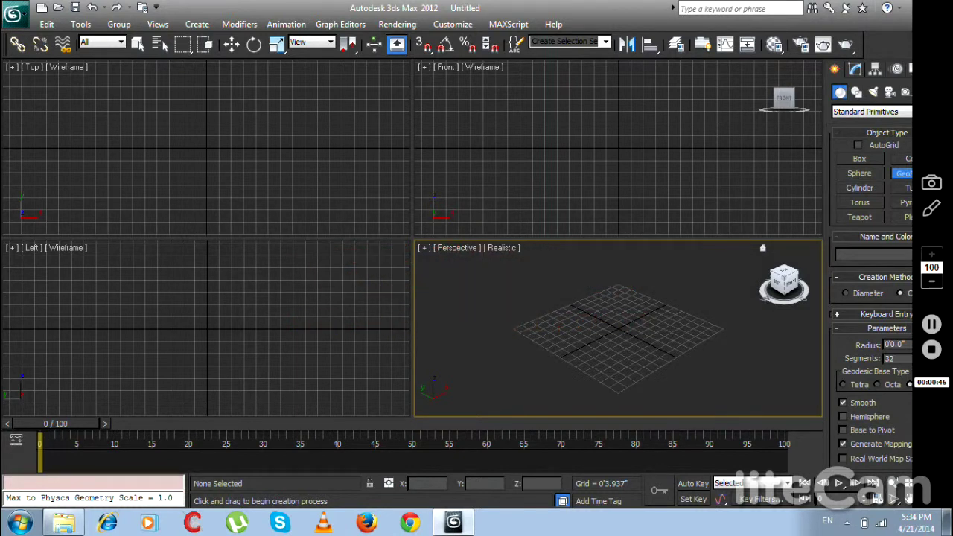
Create a geosphere at the centre of the top view and set its radius to 2 feet.
{"action": "left_click_drag", "start_coordinate": [202, 149], "coordinate": [269, 149]}
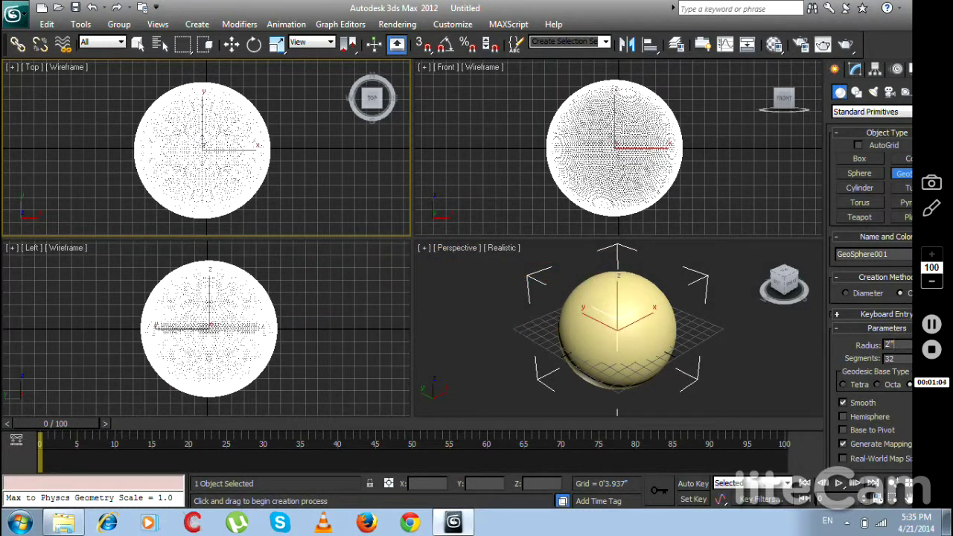
{"action": "key", "text": "Return"}
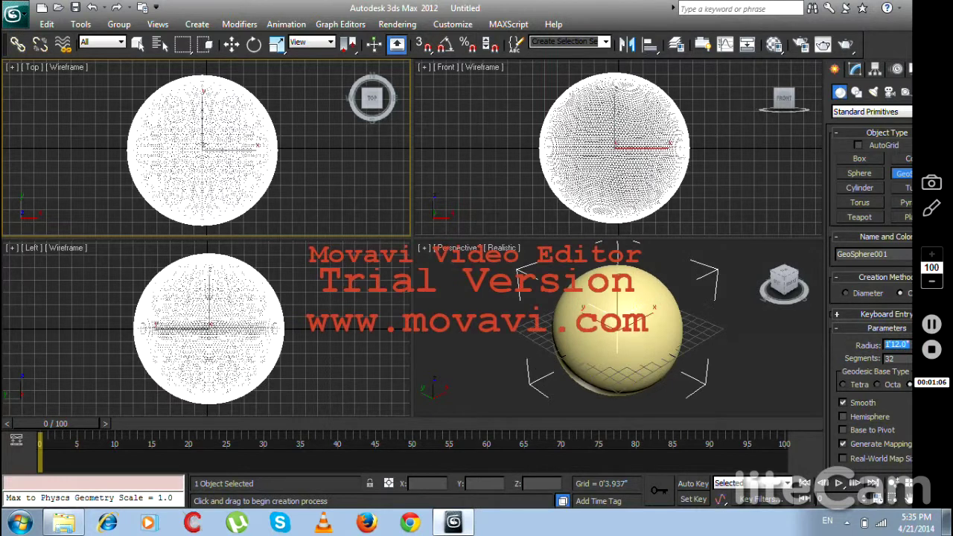
{"action": "key", "text": "Tab"}
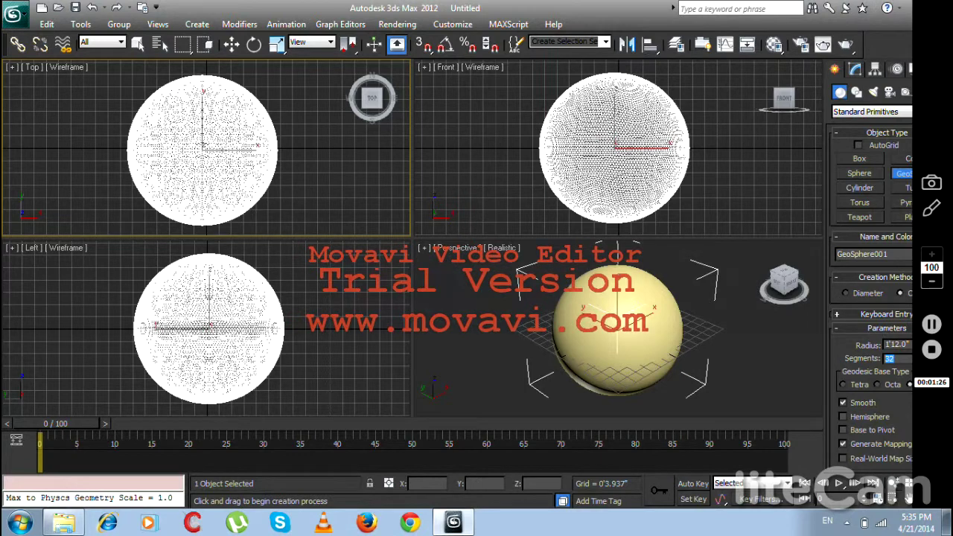
Rename the geosphere as earth and deselect it.
{"action": "left_click", "coordinate": [893, 483]}
{"action": "left_click_drag", "start_coordinate": [363, 212], "coordinate": [363, 232]}
{"action": "left_click_drag", "start_coordinate": [308, 189], "coordinate": [325, 179]}
{"action": "left_click", "coordinate": [902, 173]}
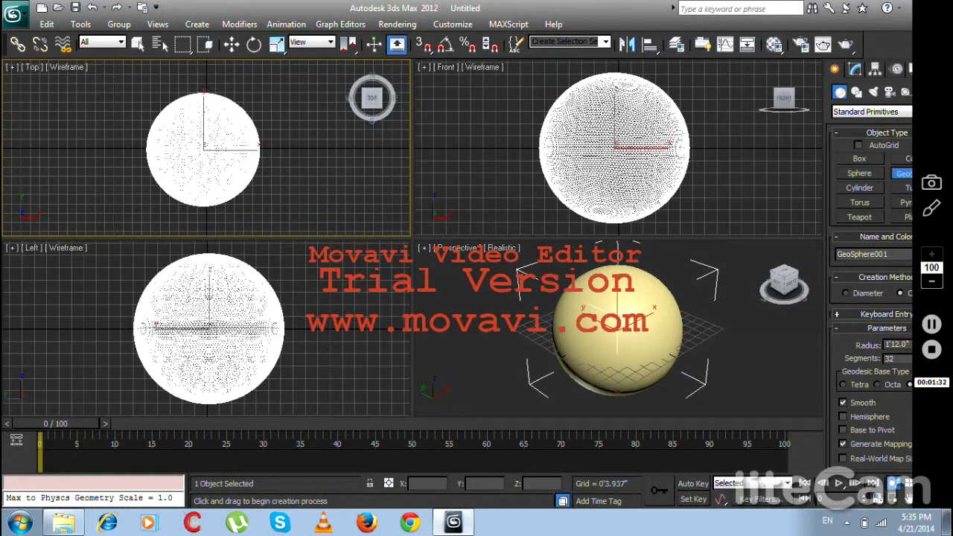
{"action": "left_click", "coordinate": [854, 69]}
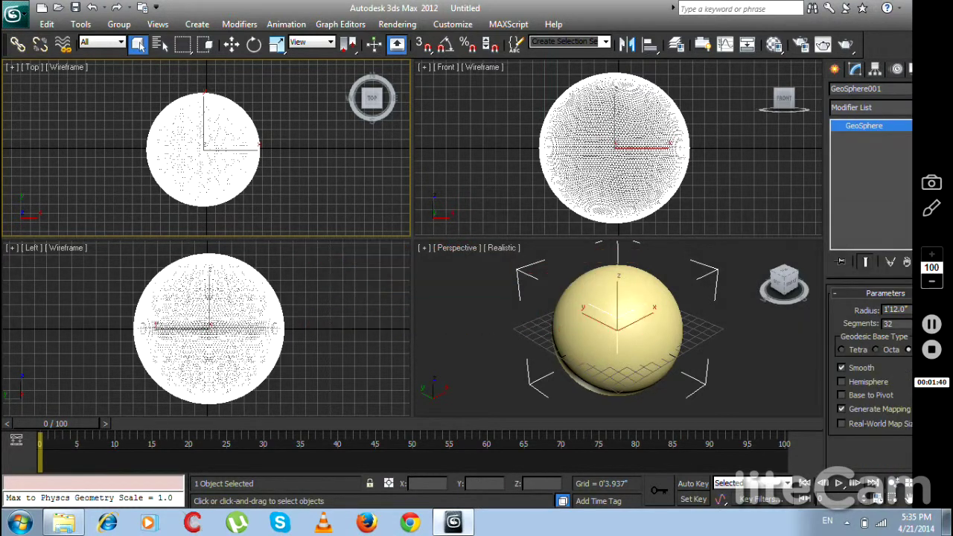
{"action": "type", "text": "earth"}
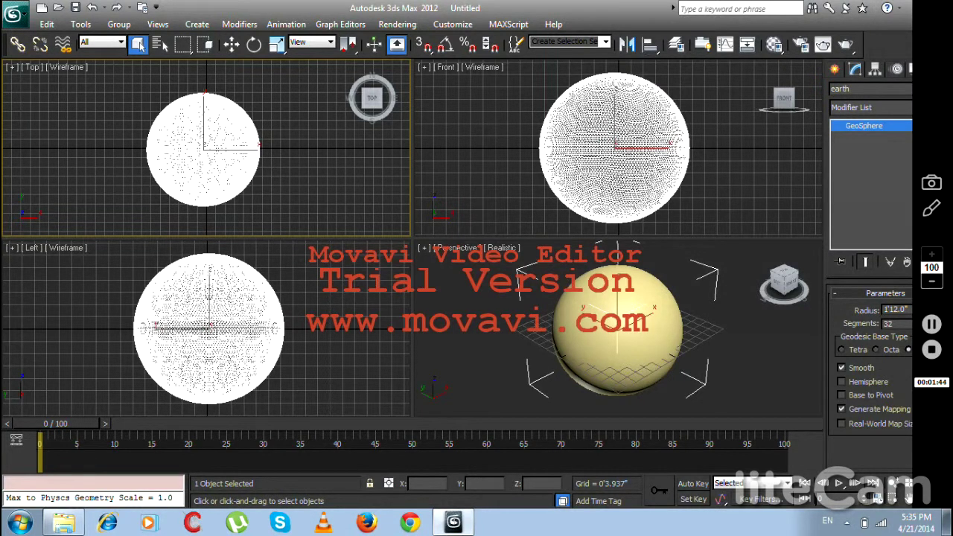
{"action": "left_click", "coordinate": [473, 347]}
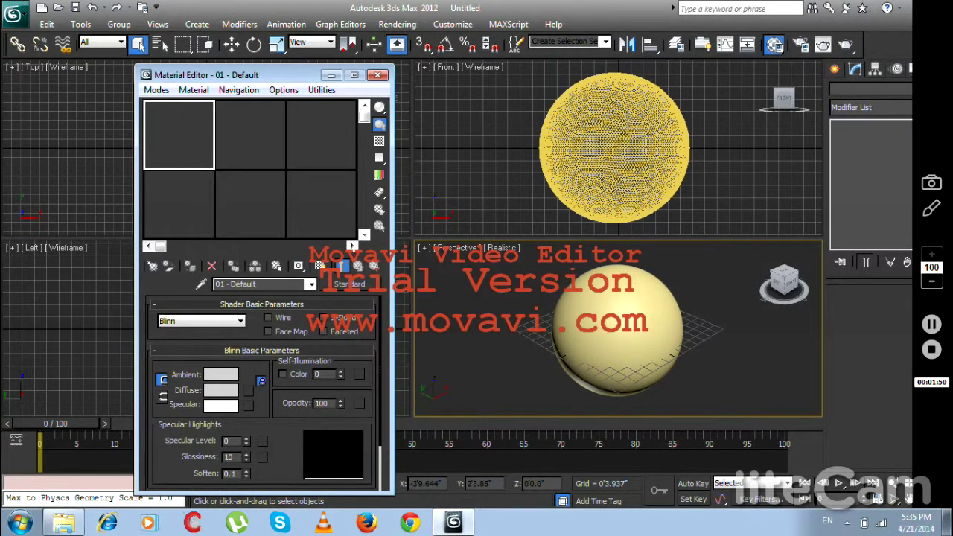
Switch to Windows Explorer and open the map folder inside Downloads.
{"action": "key", "text": "super+e"}
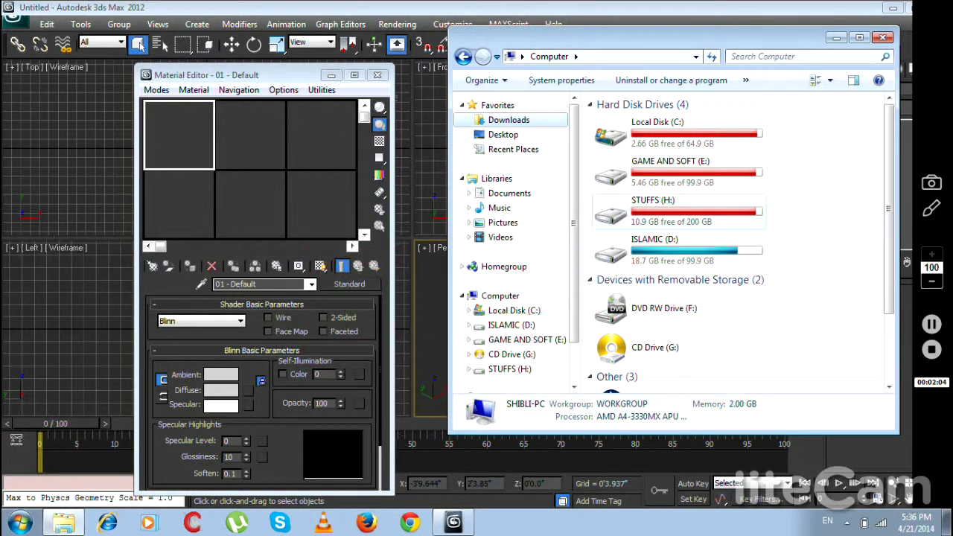
{"action": "left_click", "coordinate": [509, 120]}
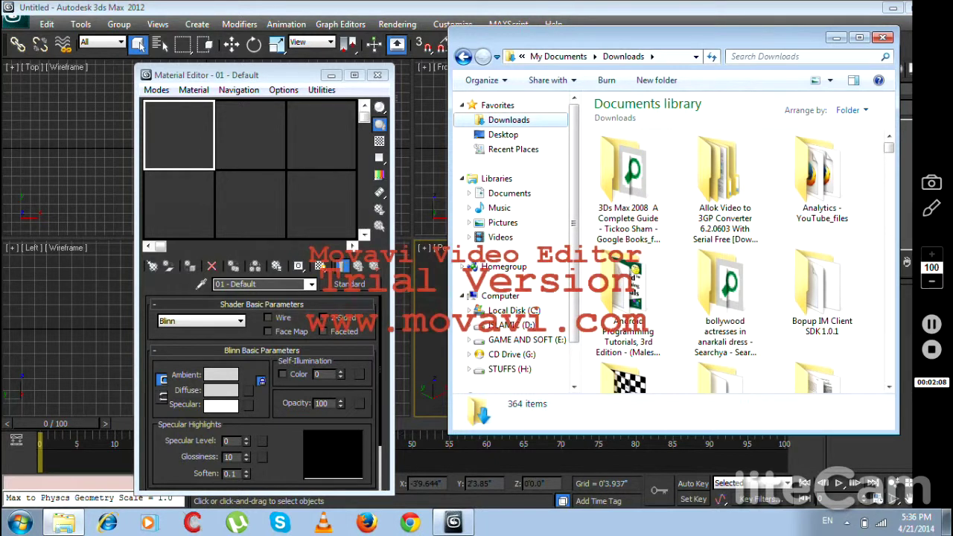
{"action": "scroll", "coordinate": [741, 260], "scroll_direction": "down", "scroll_amount": 5}
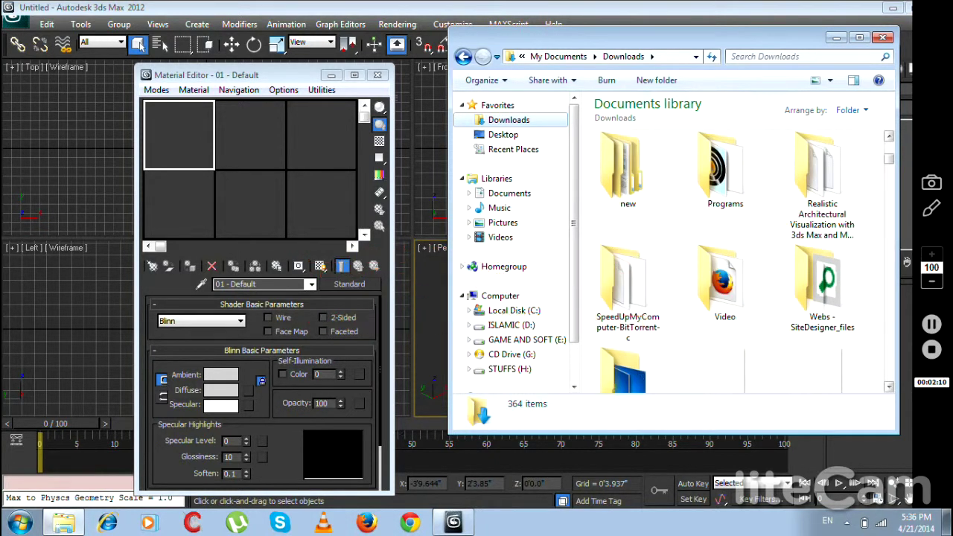
{"action": "scroll", "coordinate": [741, 260], "scroll_direction": "down", "scroll_amount": 3}
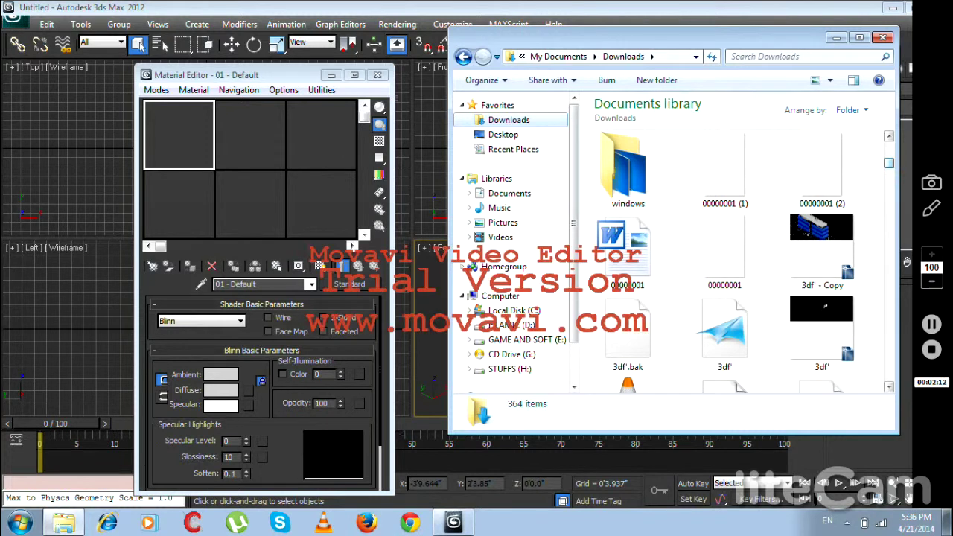
{"action": "left_click", "coordinate": [629, 171]}
{"action": "key", "text": "Up"}
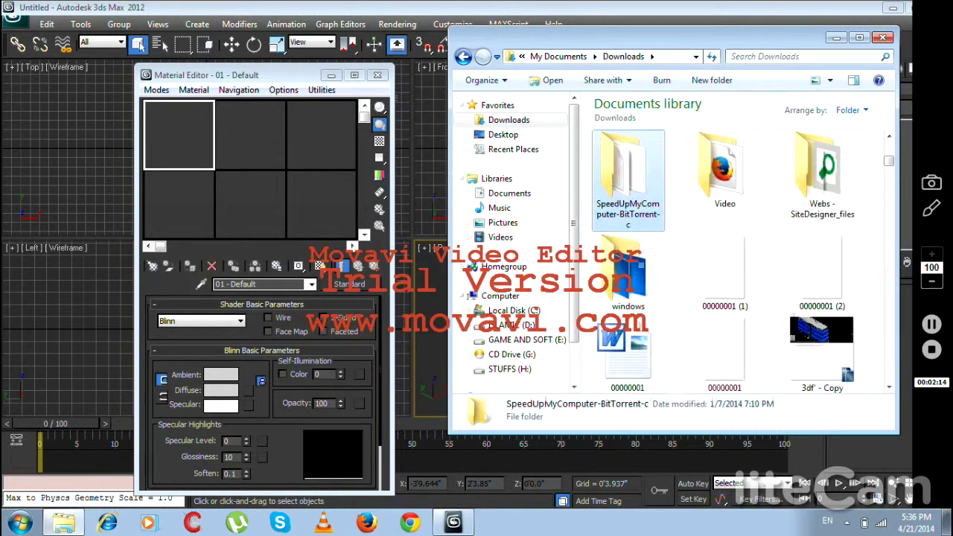
{"action": "key", "text": "Up"}
{"action": "key", "text": "Up"}
{"action": "key", "text": "Up"}
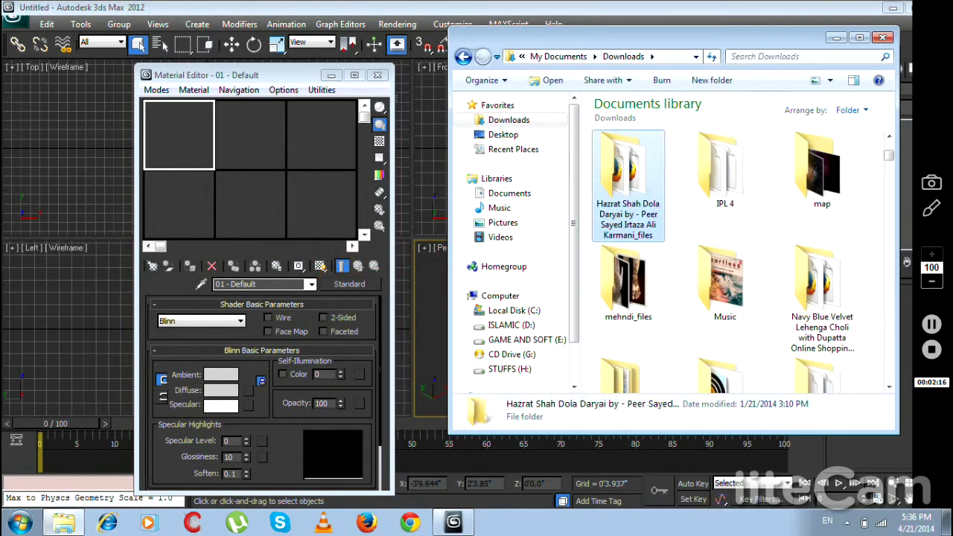
{"action": "key", "text": "Right"}
{"action": "key", "text": "Right"}
{"action": "key", "text": "Return"}
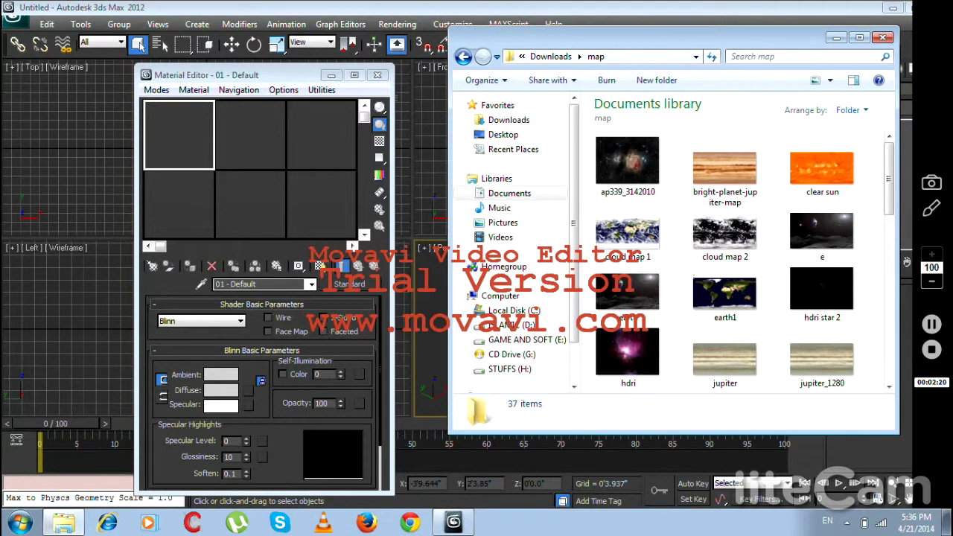
Load the earth1 image as the diffuse map of the first material, then minimize the folder window.
{"action": "left_click", "coordinate": [858, 37]}
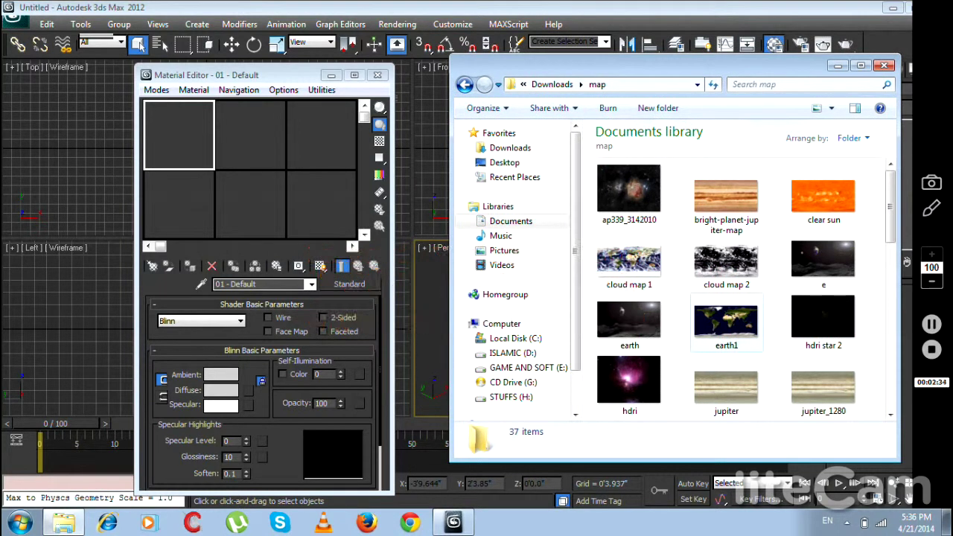
{"action": "left_click", "coordinate": [725, 322]}
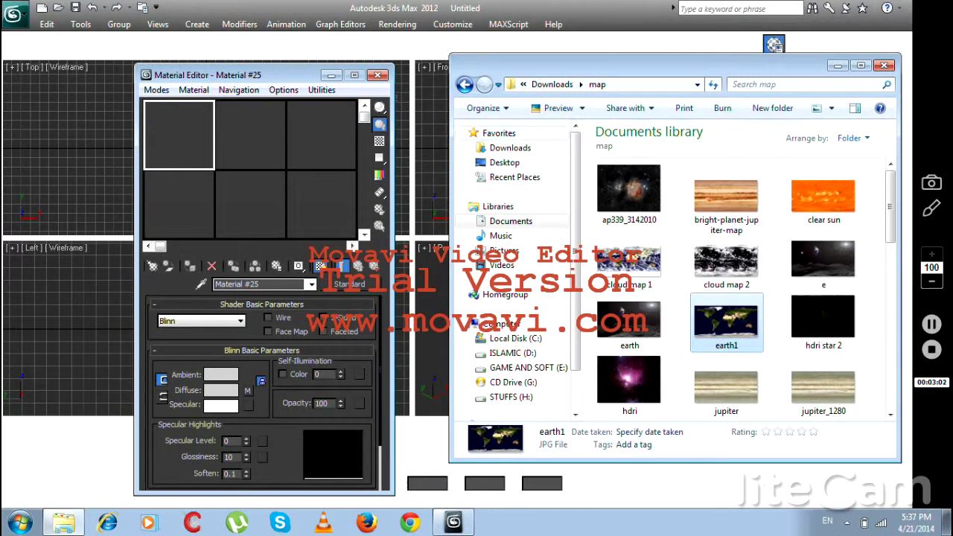
{"action": "left_click", "coordinate": [838, 66]}
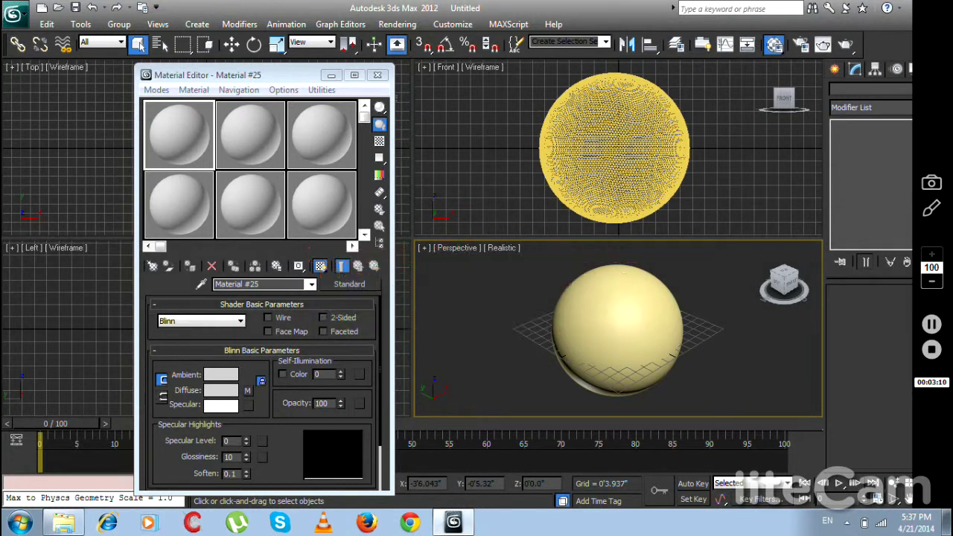
Select the earth sphere and assign the Default Scanline Renderer as the production renderer.
{"action": "left_click", "coordinate": [615, 326]}
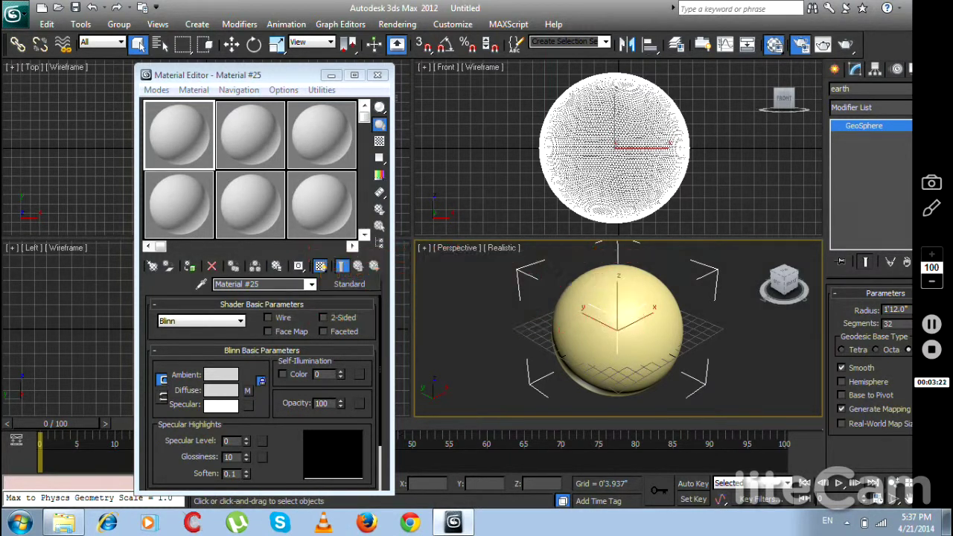
{"action": "left_click", "coordinate": [799, 43]}
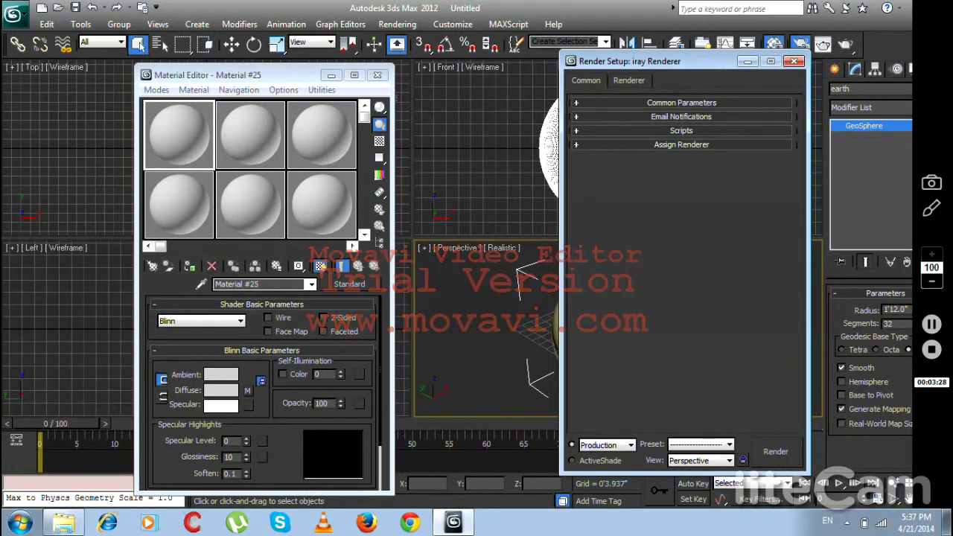
{"action": "left_click", "coordinate": [681, 144]}
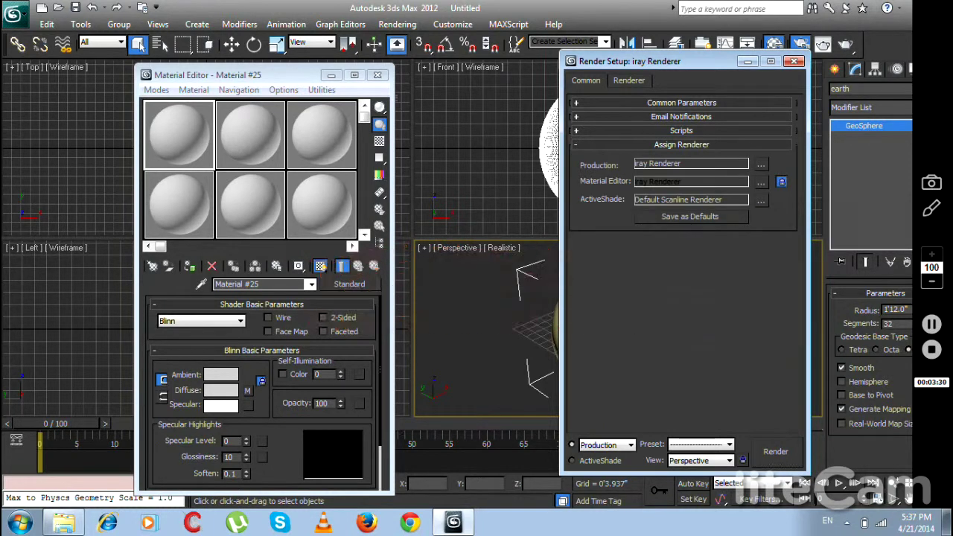
{"action": "left_click", "coordinate": [761, 164]}
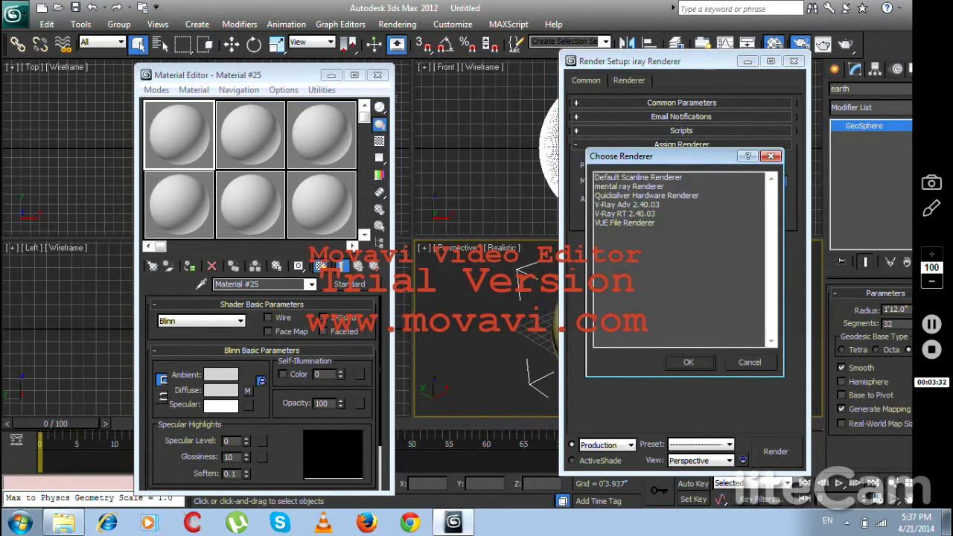
{"action": "left_click", "coordinate": [637, 177]}
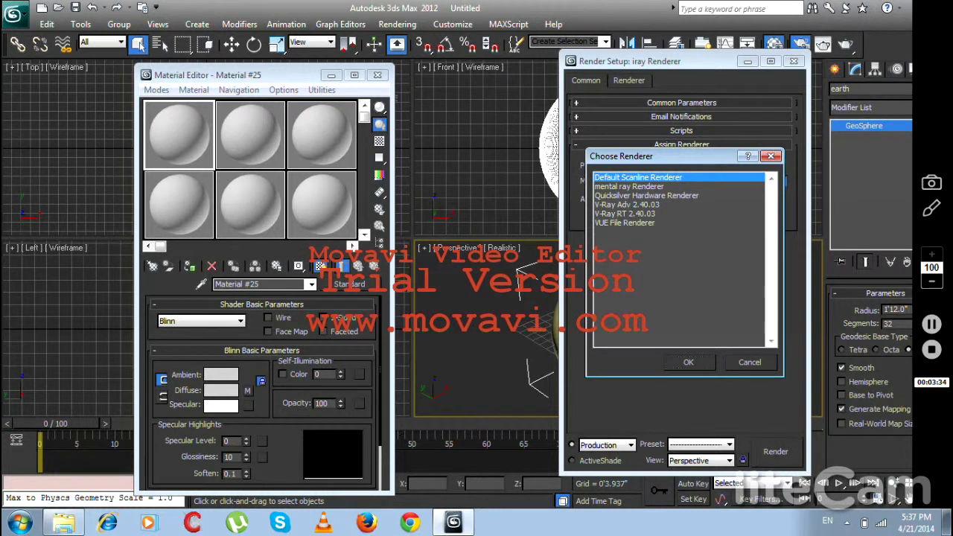
{"action": "key", "text": "Return"}
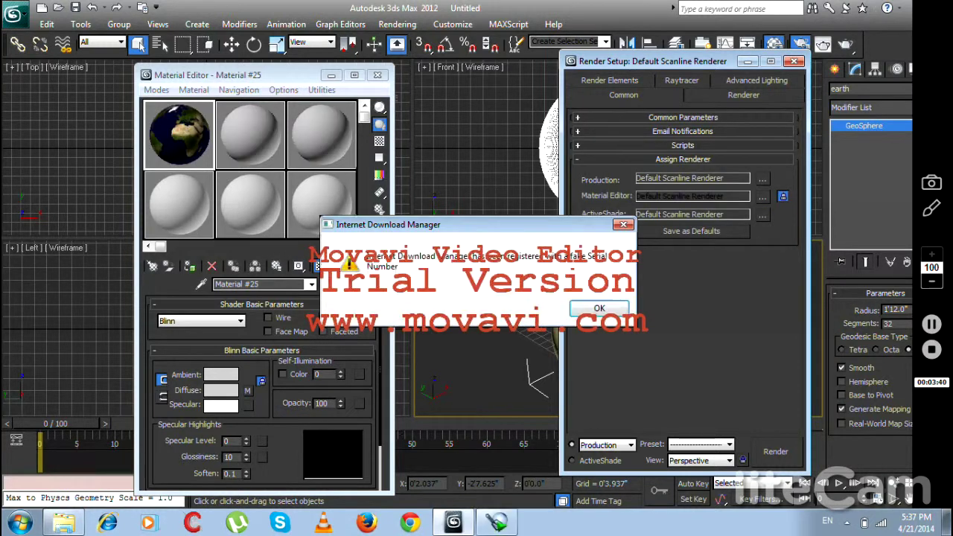
{"action": "key", "text": "Return"}
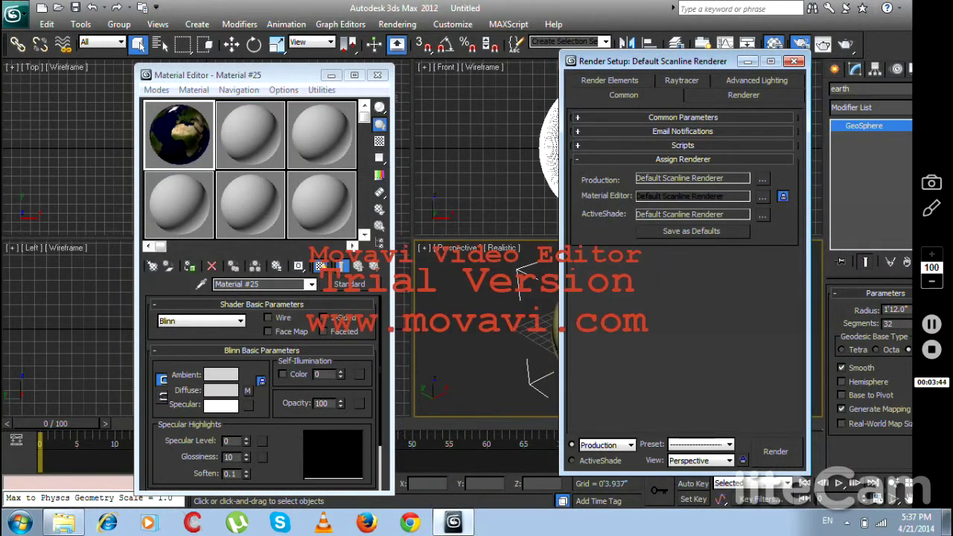
{"action": "left_click", "coordinate": [794, 61]}
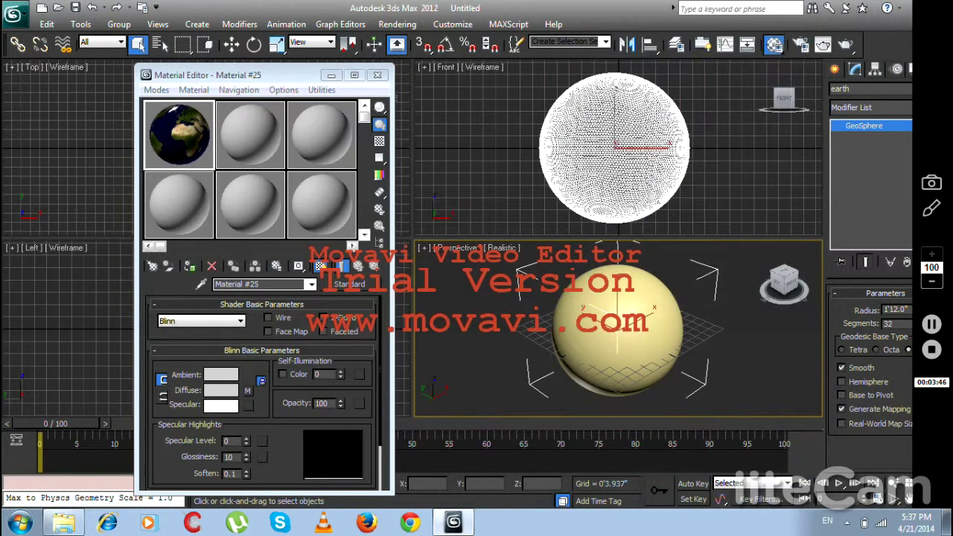
Check the enlarged preview of the earth-mapped material and assign that material to the sphere.
{"action": "double_click", "coordinate": [183, 149]}
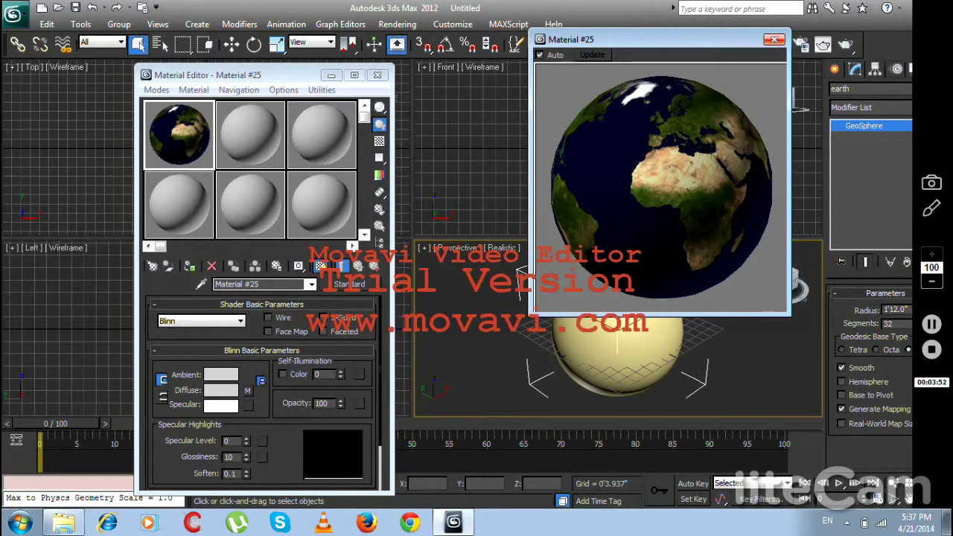
{"action": "left_click", "coordinate": [774, 40]}
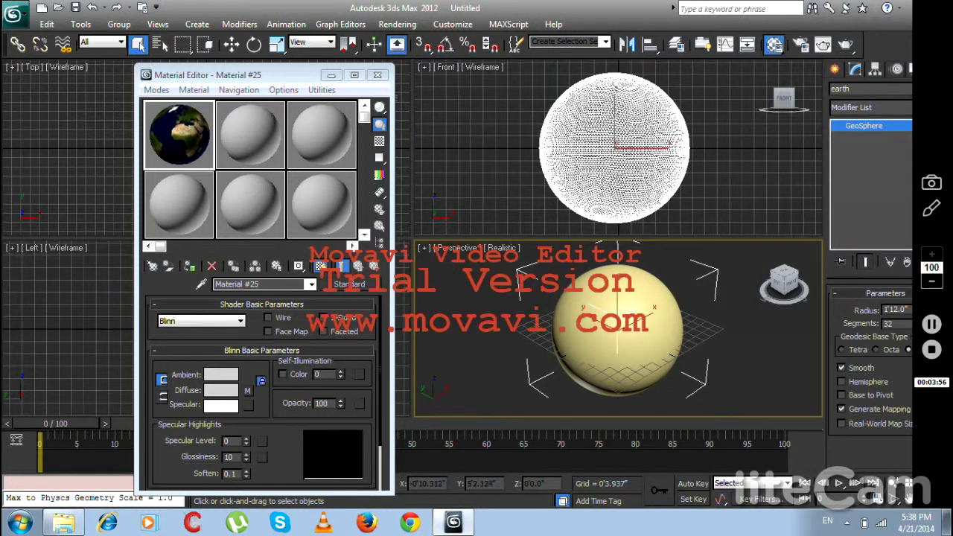
{"action": "mouse_move", "coordinate": [177, 126]}
{"action": "left_mouse_down"}
{"action": "mouse_move", "coordinate": [447, 253]}
{"action": "mouse_move", "coordinate": [582, 304]}
{"action": "left_mouse_up"}
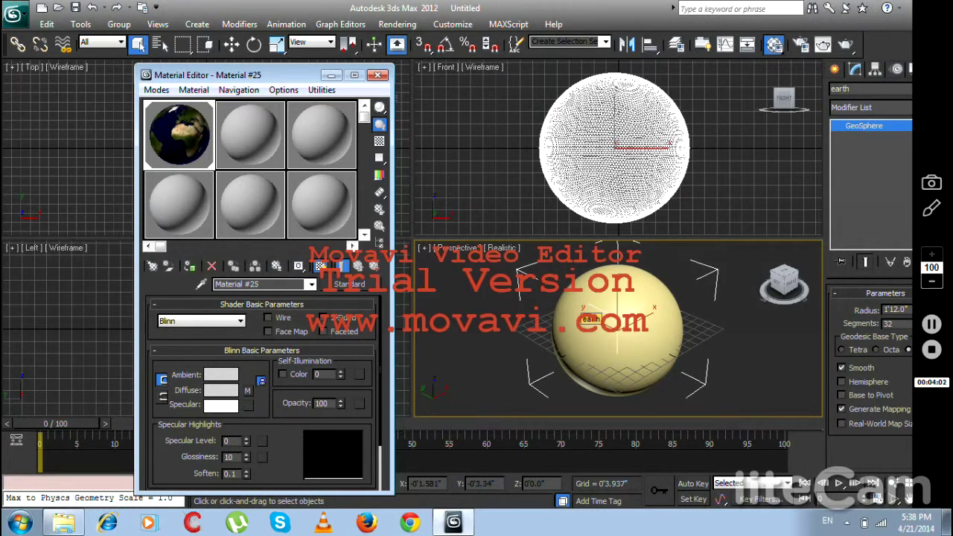
{"action": "left_click_drag", "start_coordinate": [585, 316], "coordinate": [585, 316]}
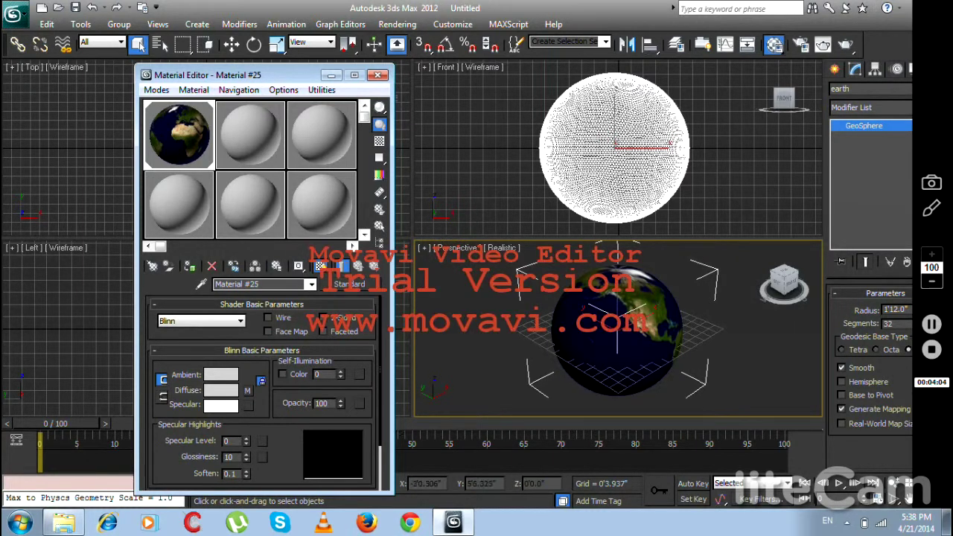
{"action": "left_click", "coordinate": [320, 266]}
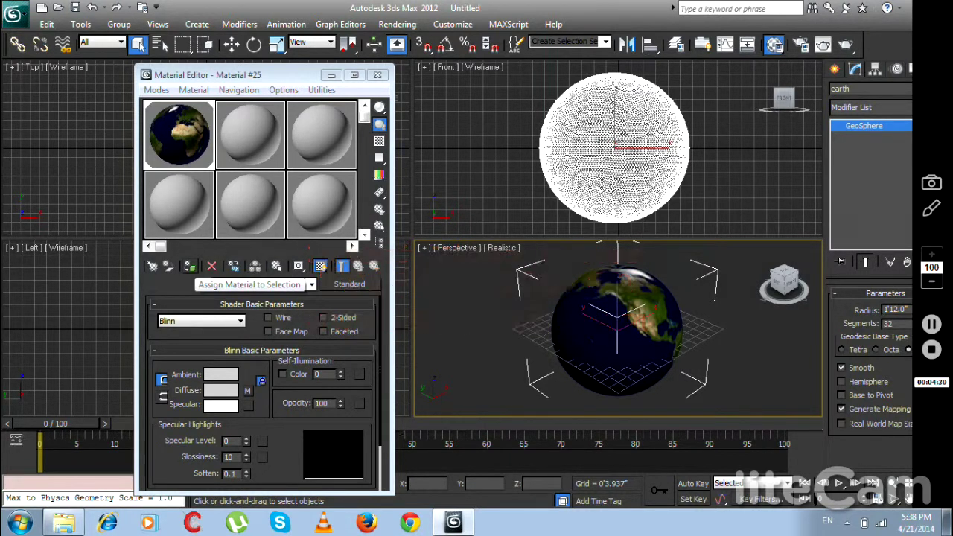
{"action": "left_click", "coordinate": [190, 265]}
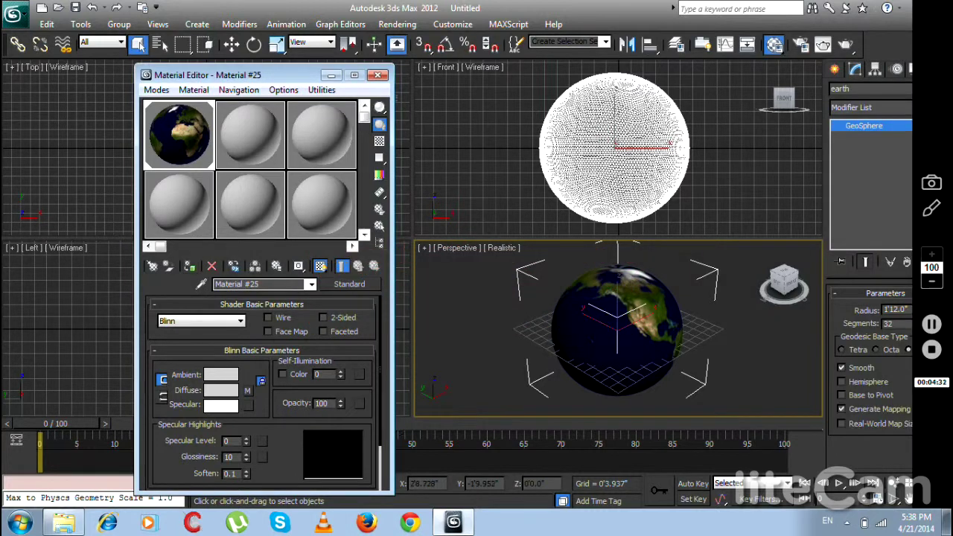
Render the perspective view to check the textured sphere, and minimize the render window.
{"action": "key", "text": "shift+q"}
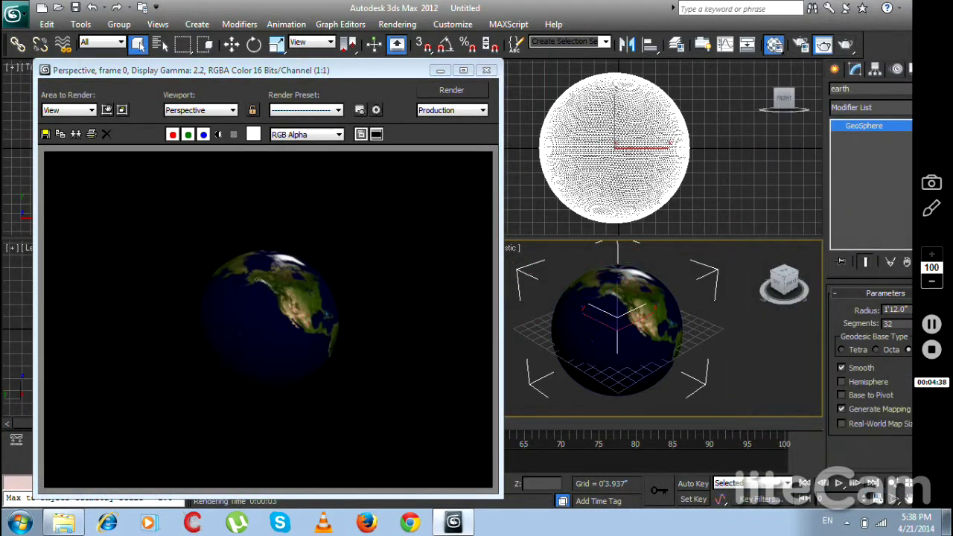
{"action": "left_click", "coordinate": [440, 70]}
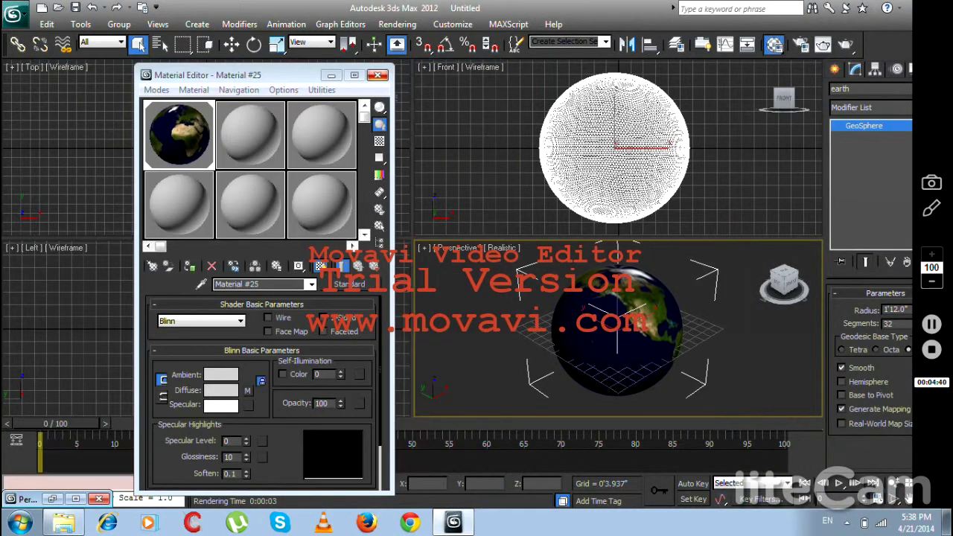
Minimize the material editor and rotate the earth sphere about -53.5 degrees around its Z axis.
{"action": "left_click", "coordinate": [331, 75]}
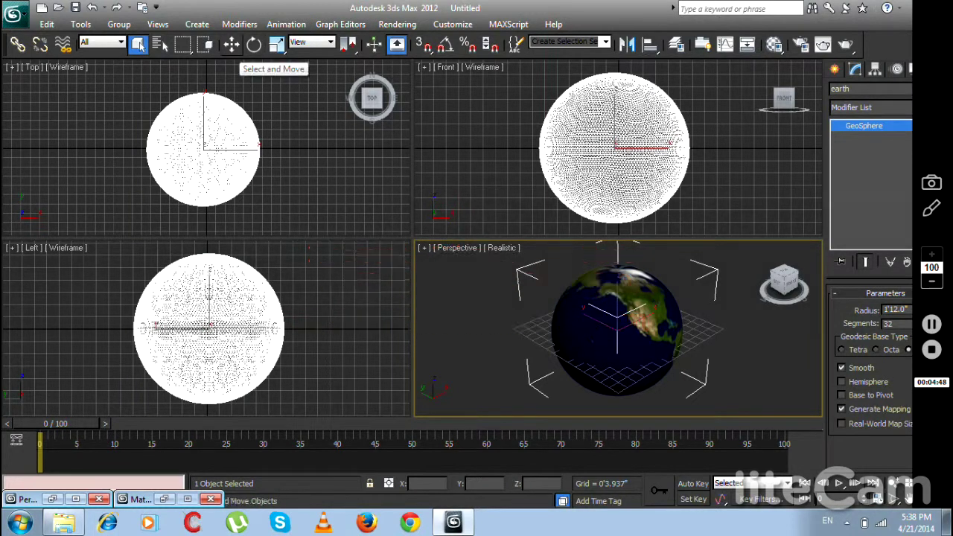
{"action": "left_click", "coordinate": [231, 44]}
{"action": "left_click", "coordinate": [254, 44]}
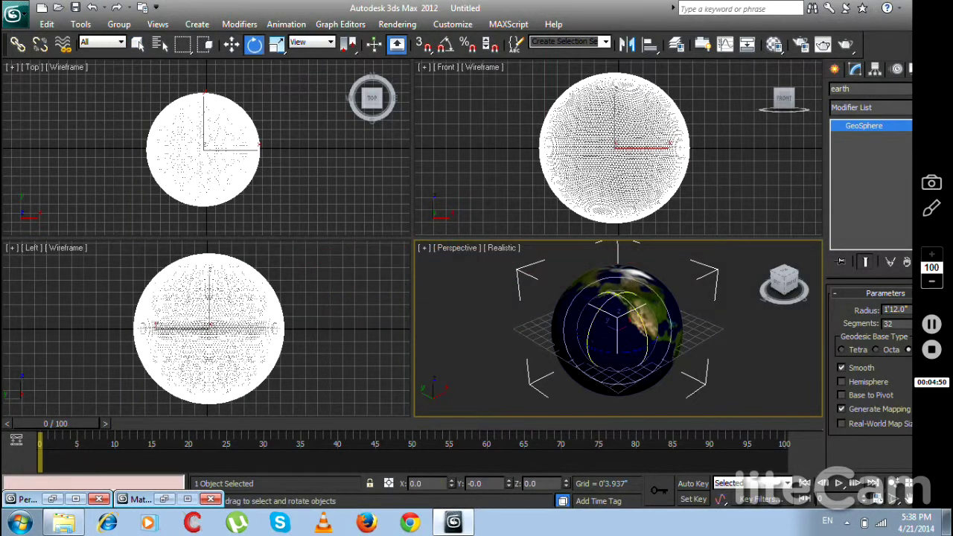
{"action": "left_click_drag", "start_coordinate": [631, 351], "coordinate": [558, 352]}
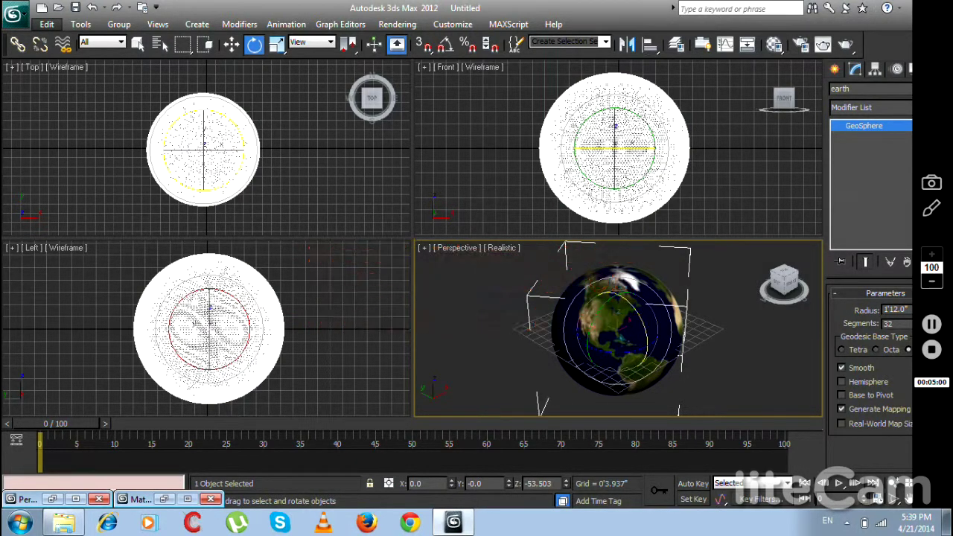
Clone the earth sphere as an independent copy named earth001.
{"action": "left_click", "coordinate": [47, 24]}
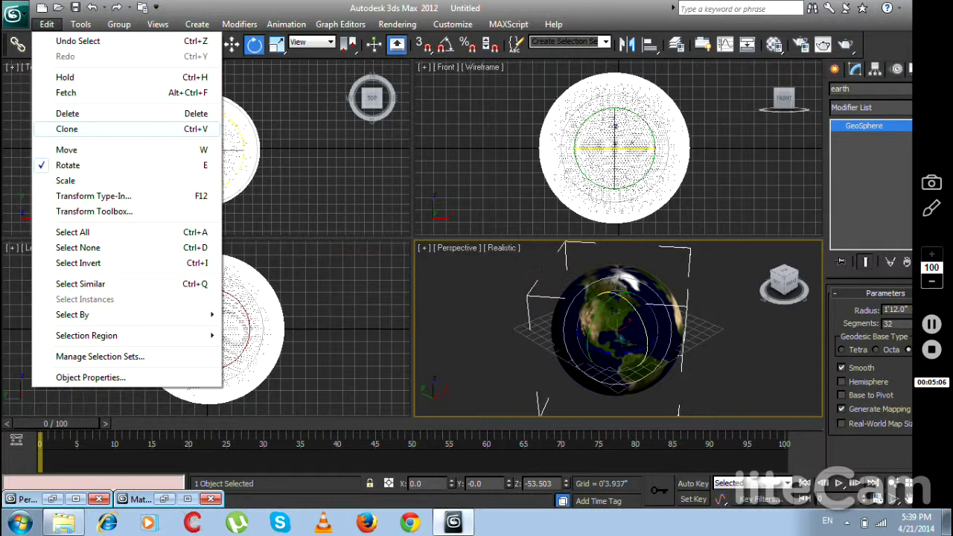
{"action": "left_click", "coordinate": [66, 128]}
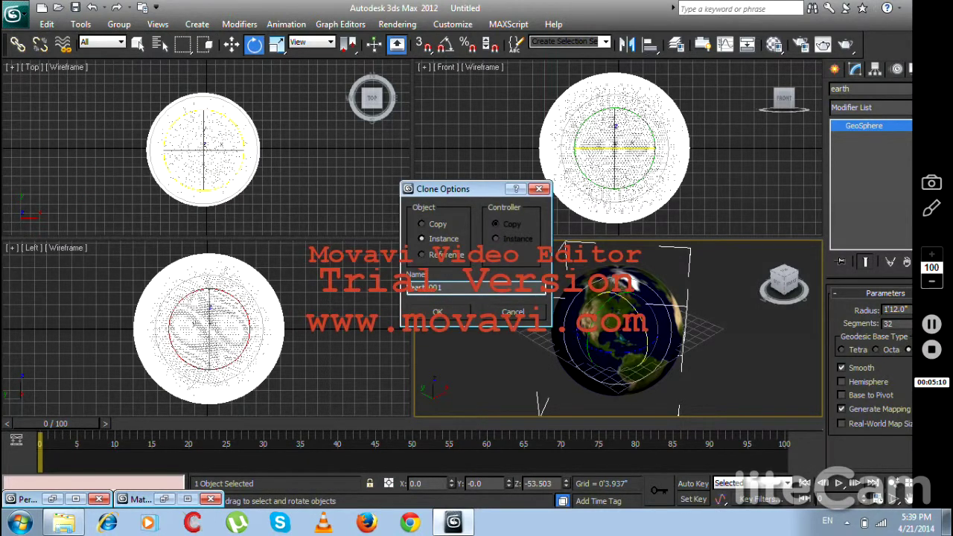
{"action": "left_click", "coordinate": [422, 224]}
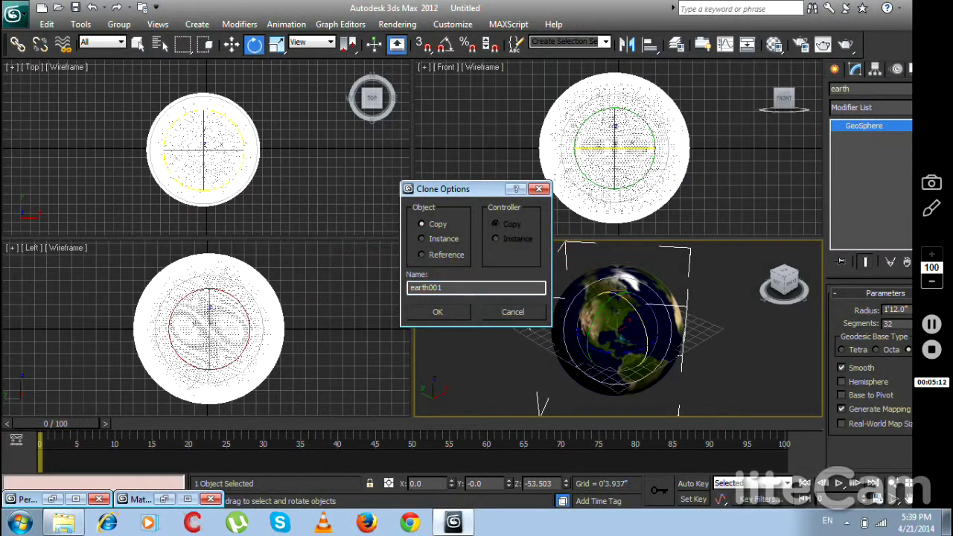
{"action": "key", "text": "Return"}
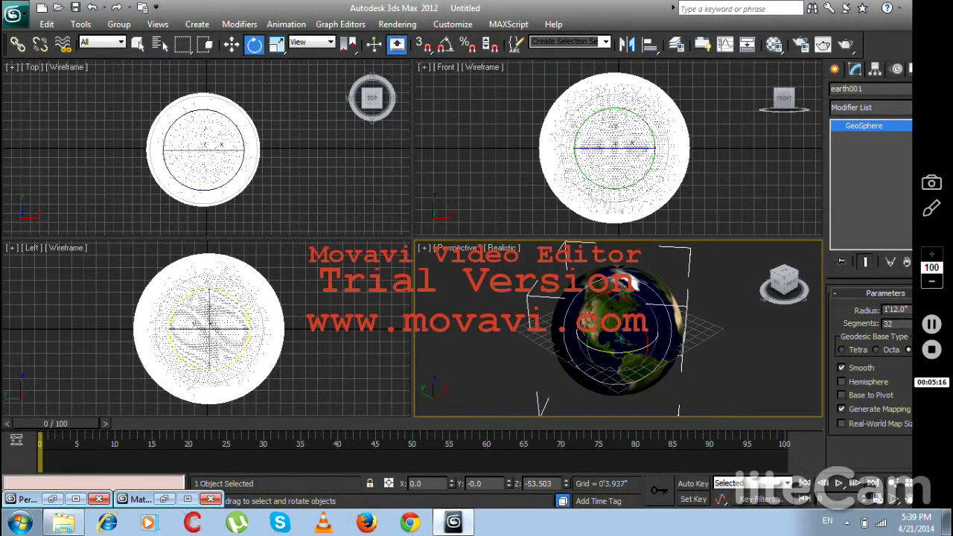
Scale the earth001 copy uniformly to about 102 percent, then deselect it.
{"action": "left_click", "coordinate": [276, 44]}
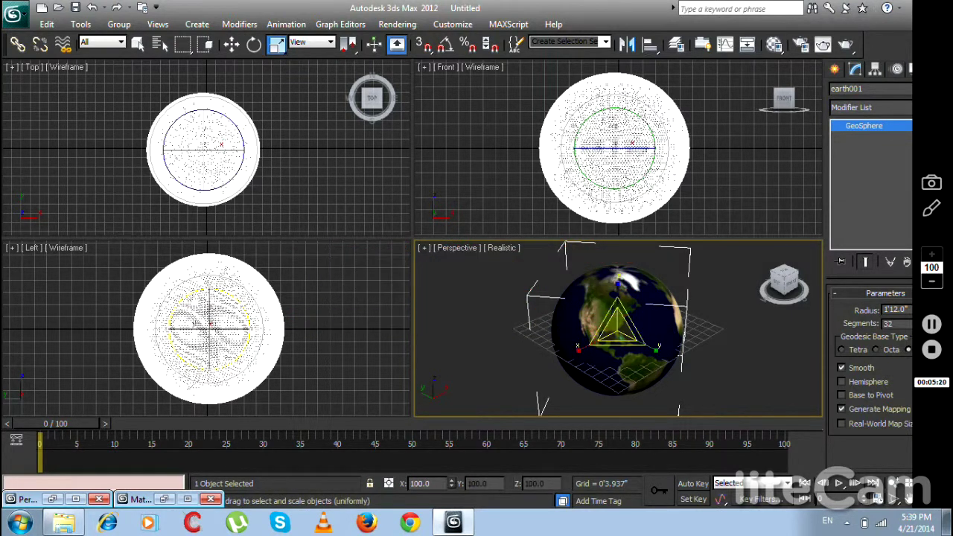
{"action": "mouse_move", "coordinate": [616, 327]}
{"action": "left_mouse_down"}
{"action": "mouse_move", "coordinate": [616, 286]}
{"action": "mouse_move", "coordinate": [617, 327]}
{"action": "mouse_move", "coordinate": [616, 318]}
{"action": "left_mouse_up"}
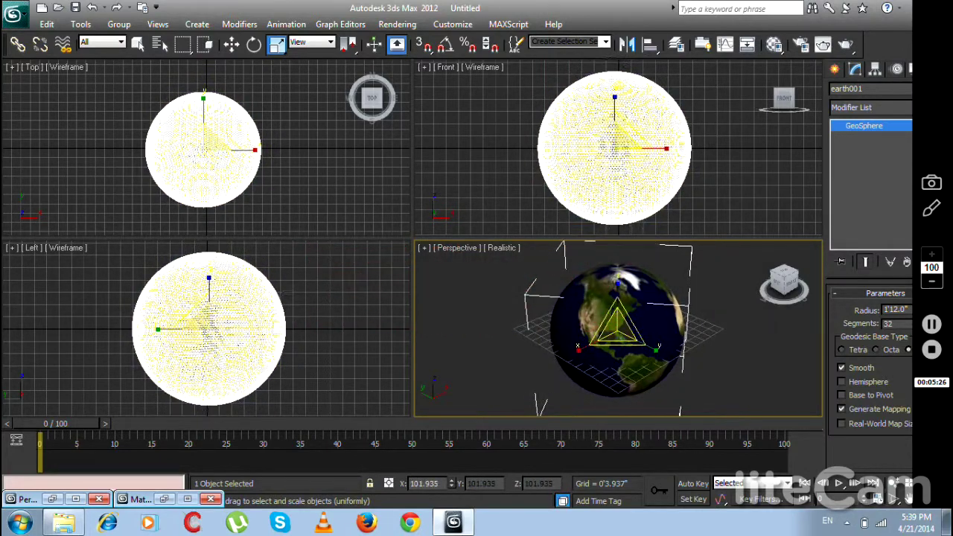
{"action": "left_click", "coordinate": [499, 377]}
Close the render window and load the cloud map 2 image as the diffuse map of the second material.
{"action": "key", "text": "m"}
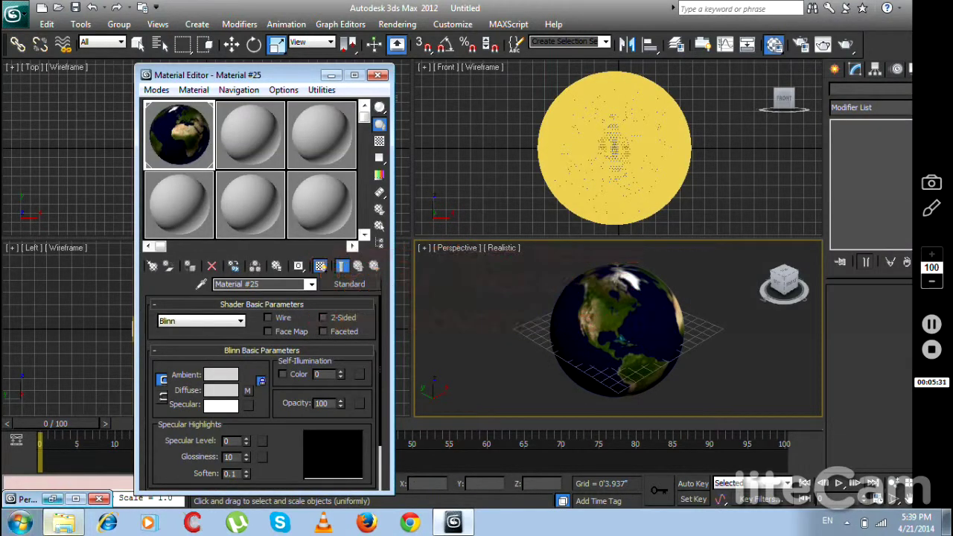
{"action": "key", "text": "shift+q"}
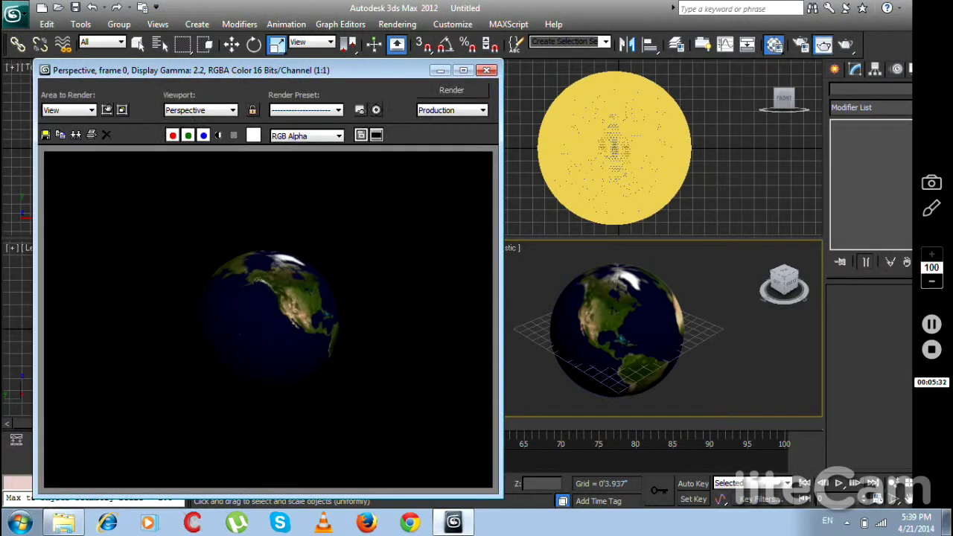
{"action": "left_click", "coordinate": [486, 70]}
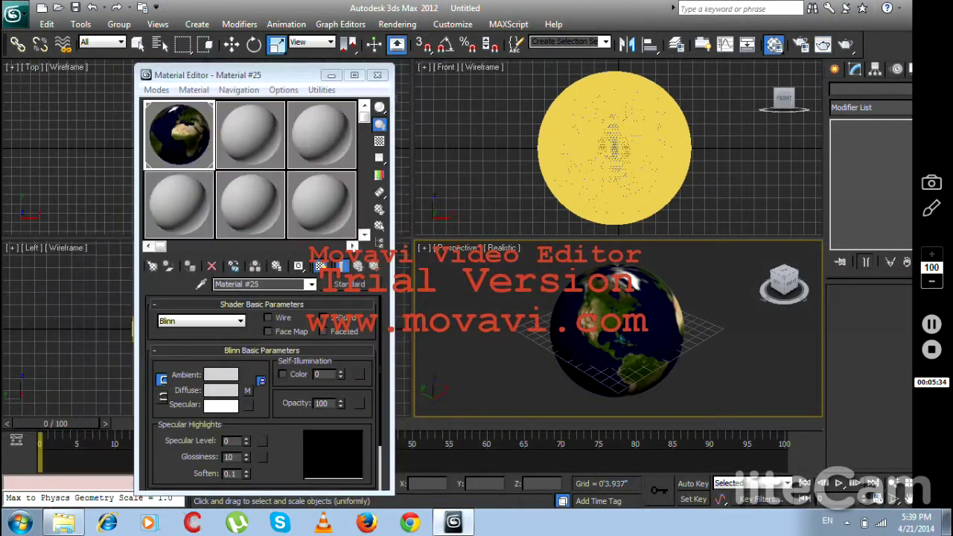
{"action": "left_click", "coordinate": [64, 522]}
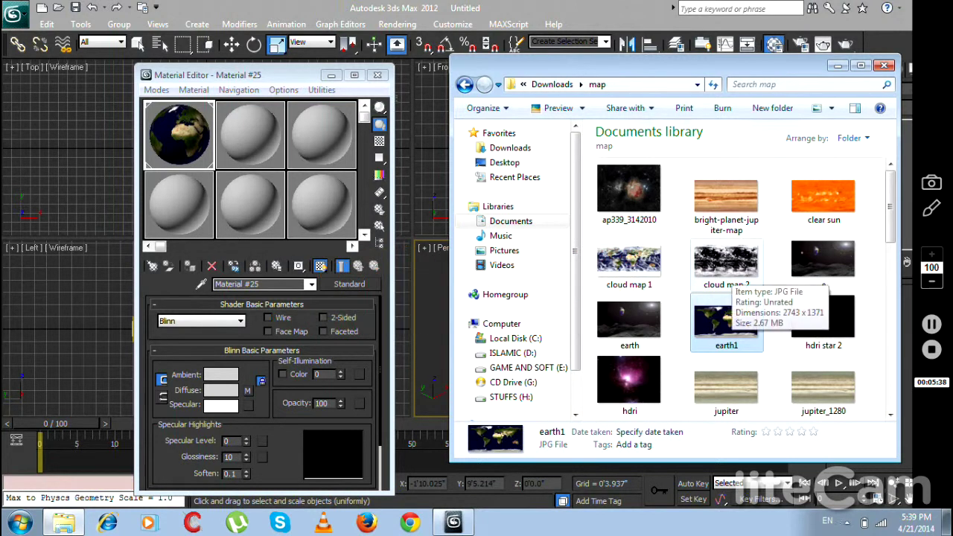
{"action": "left_click", "coordinate": [726, 262]}
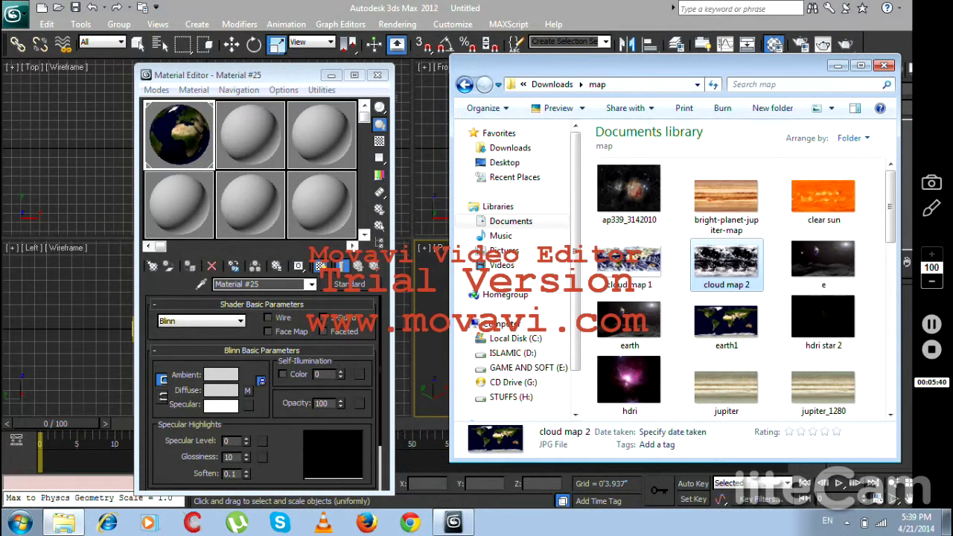
{"action": "left_click", "coordinate": [250, 135]}
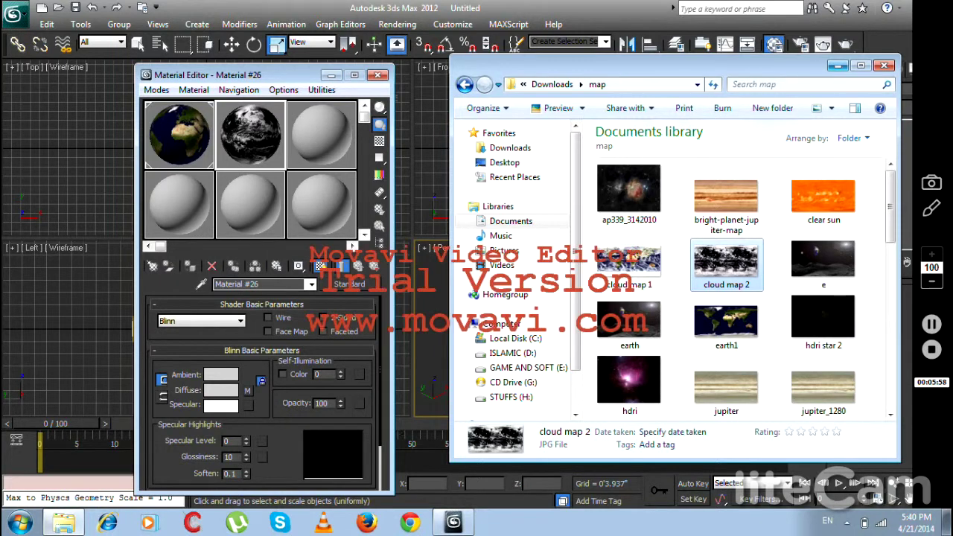
{"action": "key", "text": "alt+Tab"}
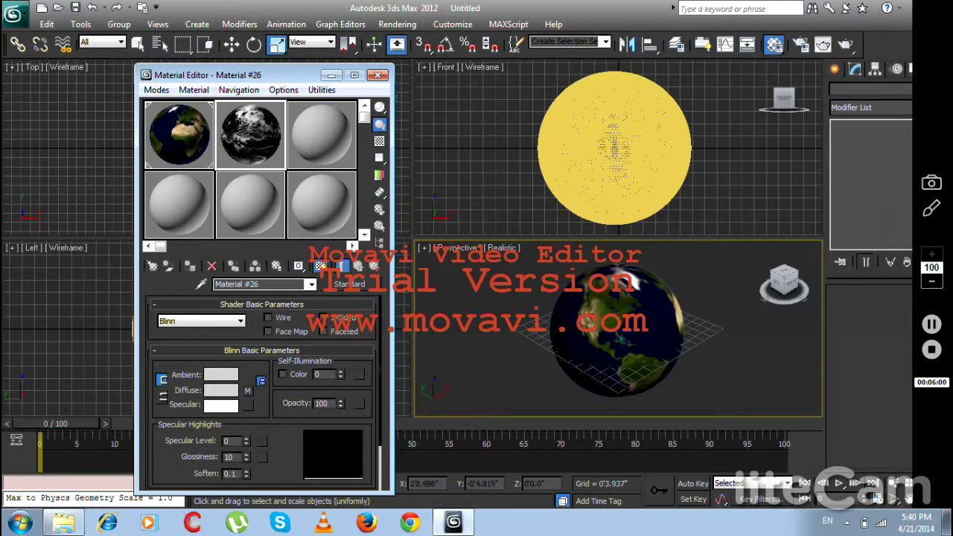
Assign the cloud-mapped second material to the outer earth001 sphere.
{"action": "left_click", "coordinate": [655, 311]}
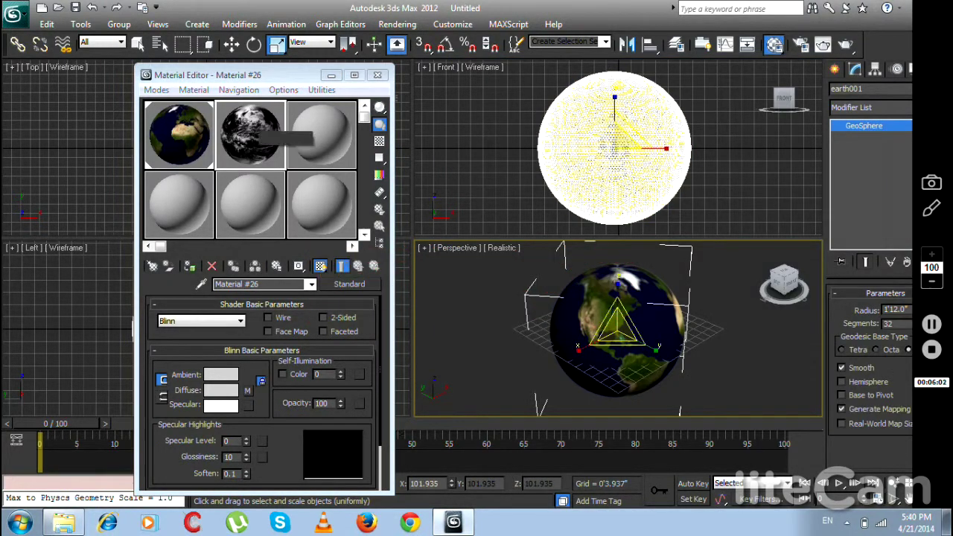
{"action": "left_click", "coordinate": [255, 127]}
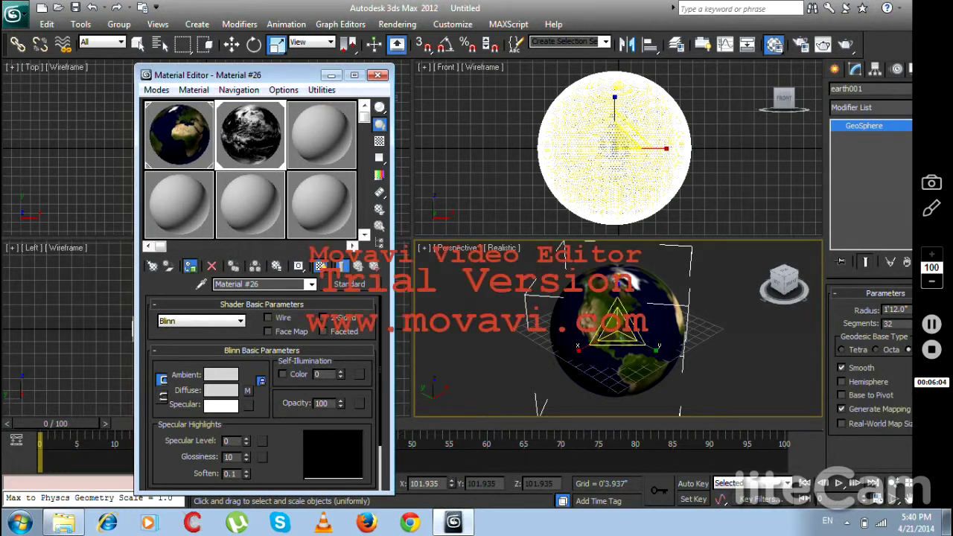
{"action": "left_click", "coordinate": [190, 265]}
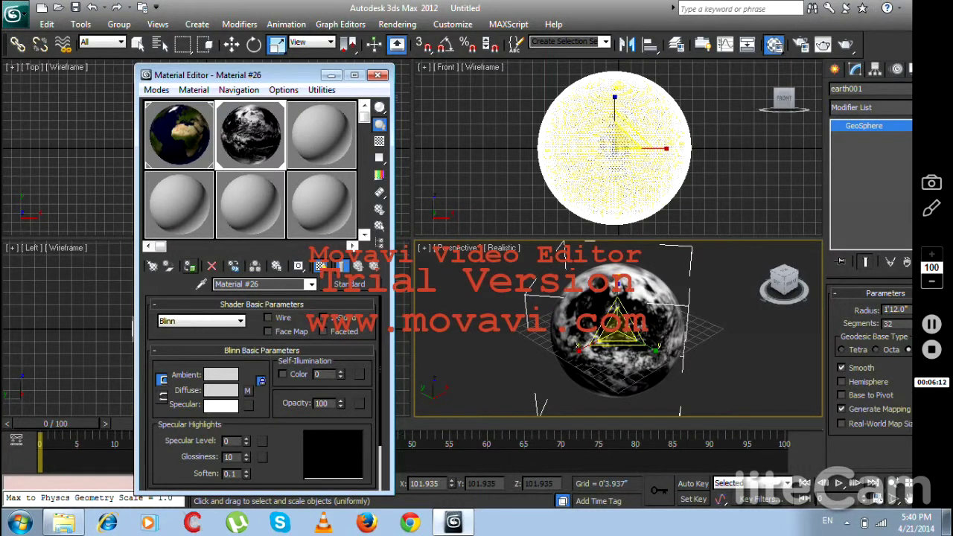
Duplicate the cloud material's Diffuse Color map into its Opacity map using the Copy method, and check the enlarged material preview.
{"action": "scroll", "coordinate": [310, 426], "scroll_direction": "down", "scroll_amount": 3}
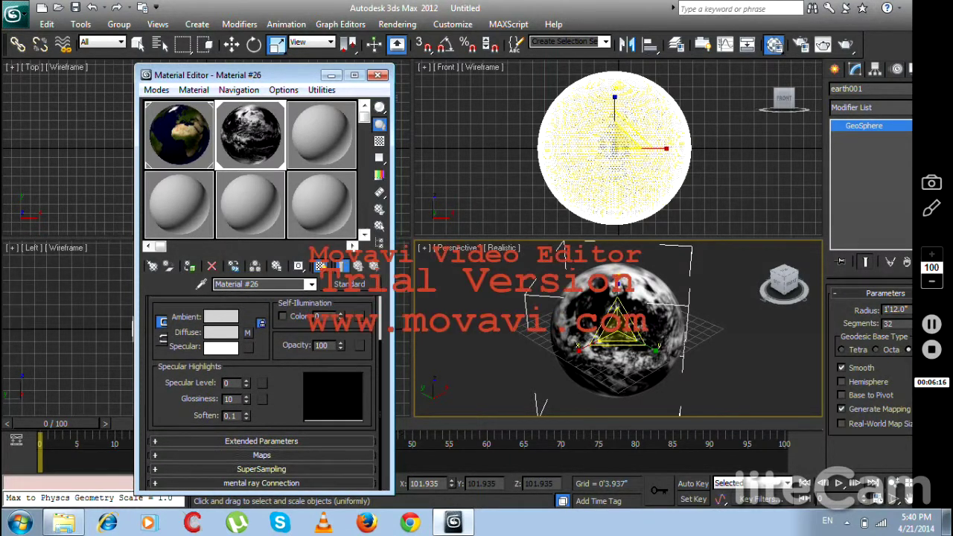
{"action": "left_click", "coordinate": [261, 454]}
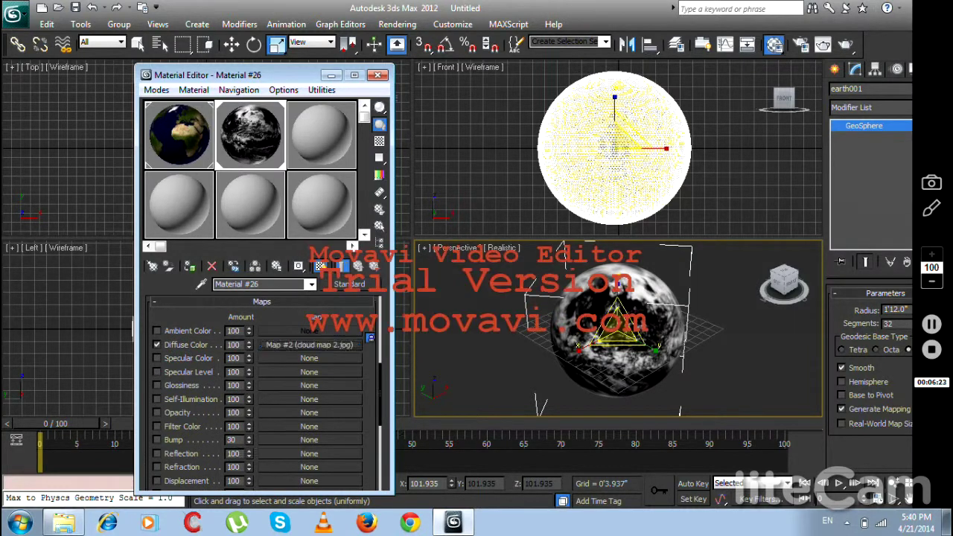
{"action": "left_click_drag", "start_coordinate": [313, 328], "coordinate": [309, 330]}
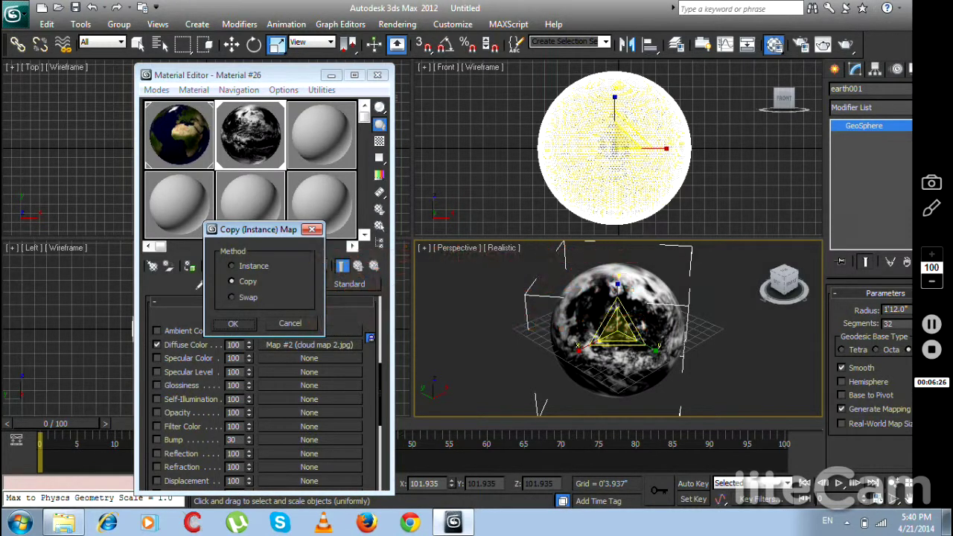
{"action": "key", "text": "Return"}
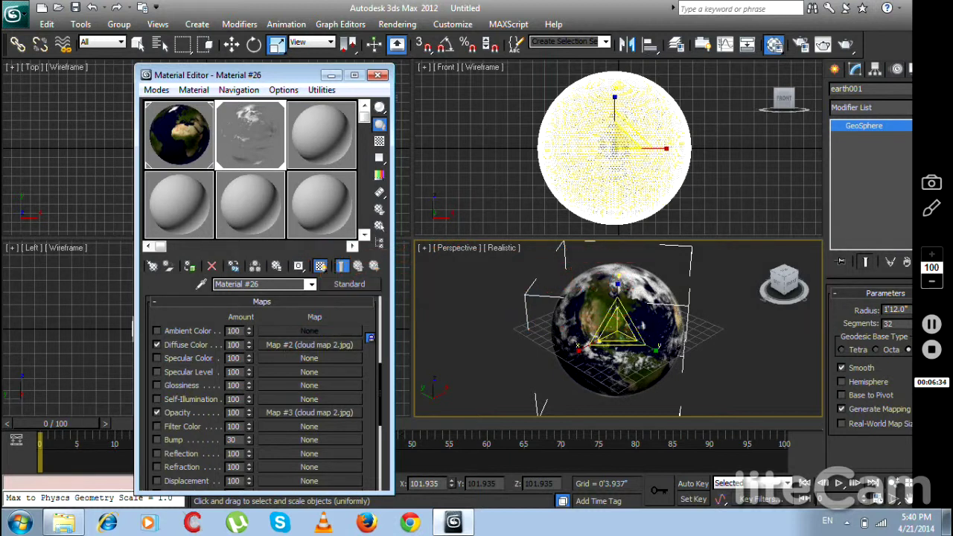
{"action": "double_click", "coordinate": [250, 134]}
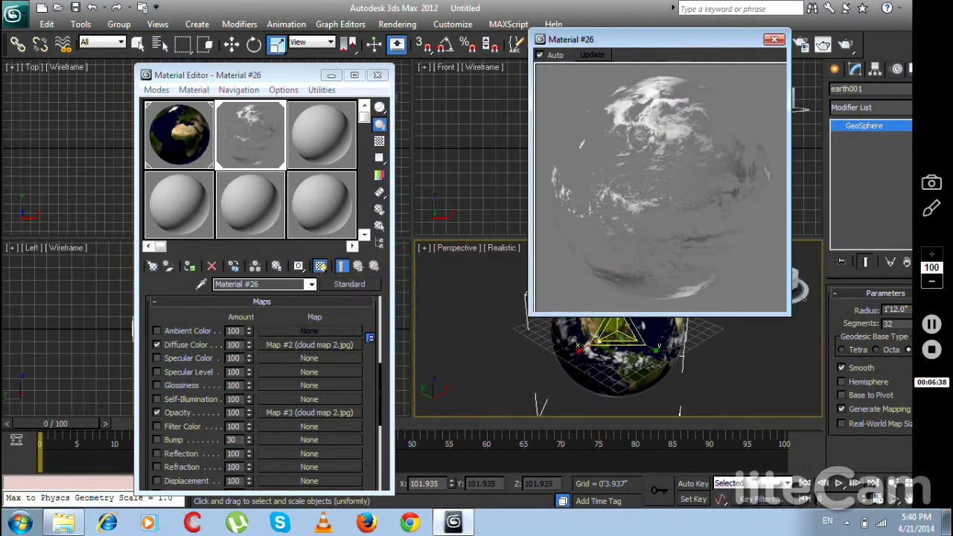
{"action": "left_click", "coordinate": [774, 39]}
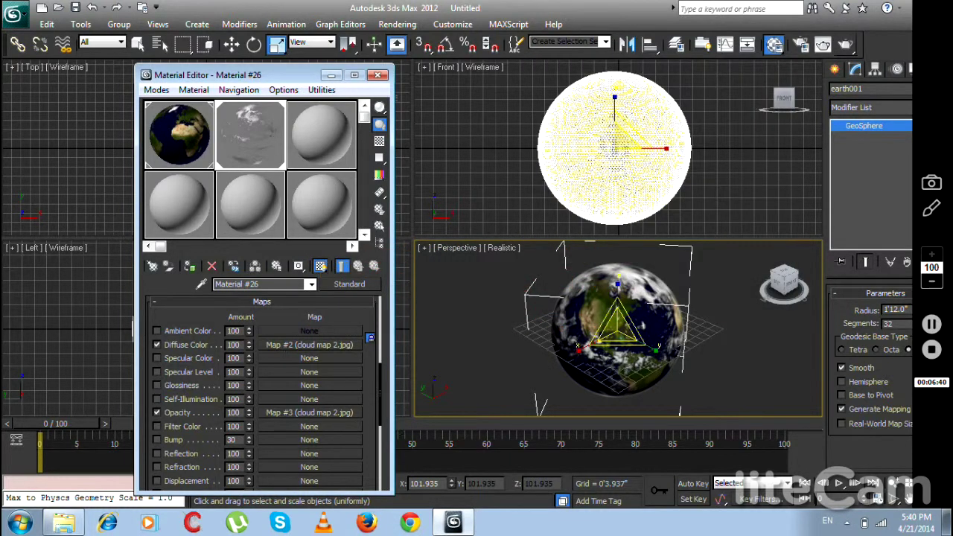
Render the perspective view to check the cloud layer, and minimize the render and material editor windows.
{"action": "left_click", "coordinate": [846, 44]}
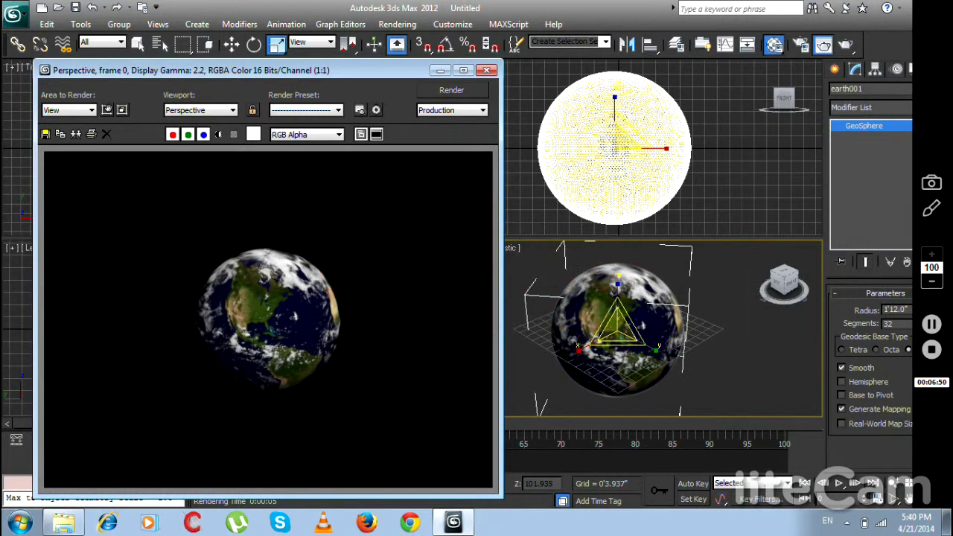
{"action": "left_click", "coordinate": [440, 70]}
{"action": "key", "text": "m"}
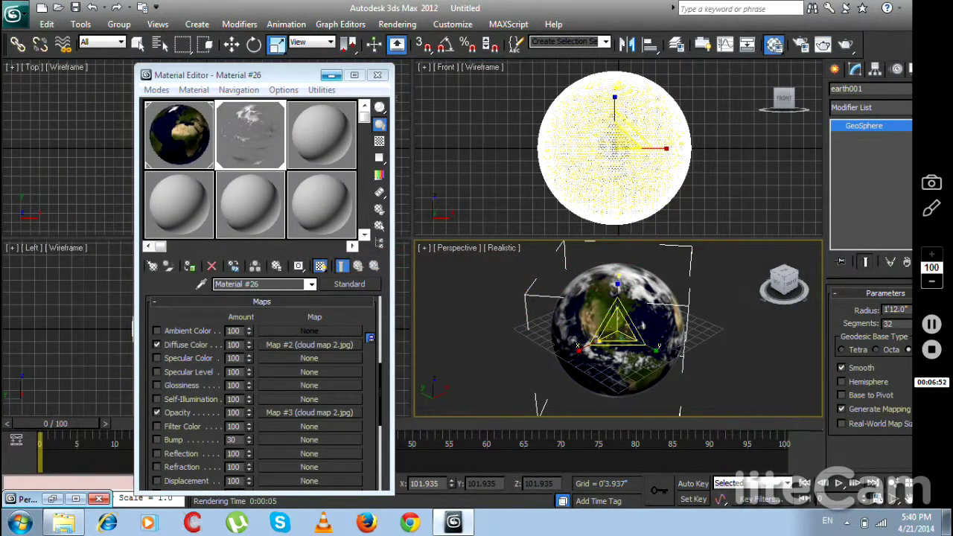
{"action": "left_click", "coordinate": [331, 75]}
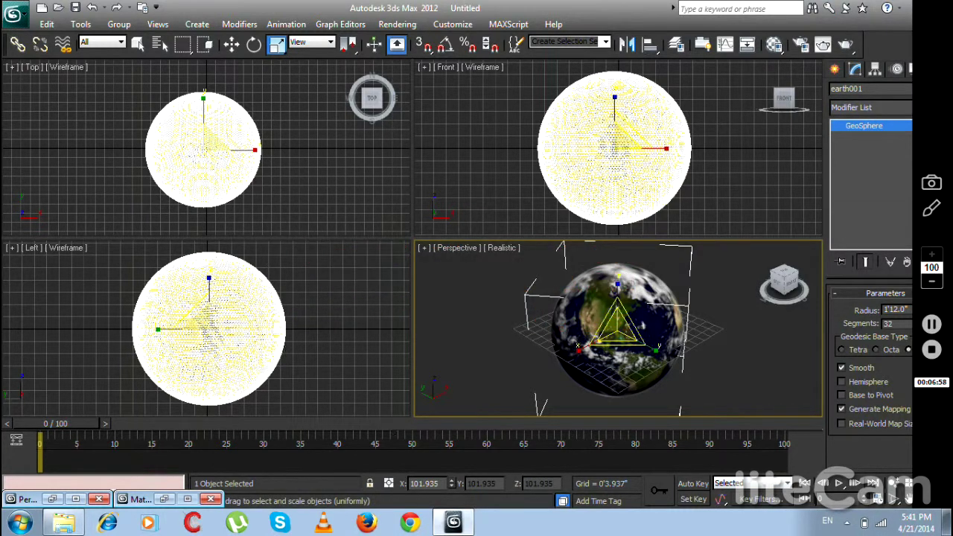
Add a Standard Omni light in the Top view, some distance below and to the right of the globe.
{"action": "key", "text": "alt+z"}
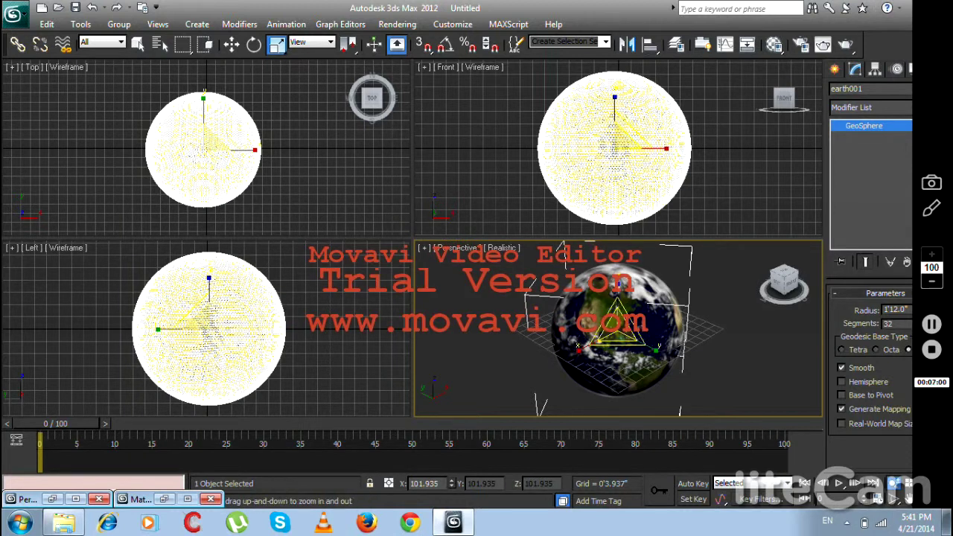
{"action": "left_click_drag", "start_coordinate": [285, 168], "coordinate": [284, 267]}
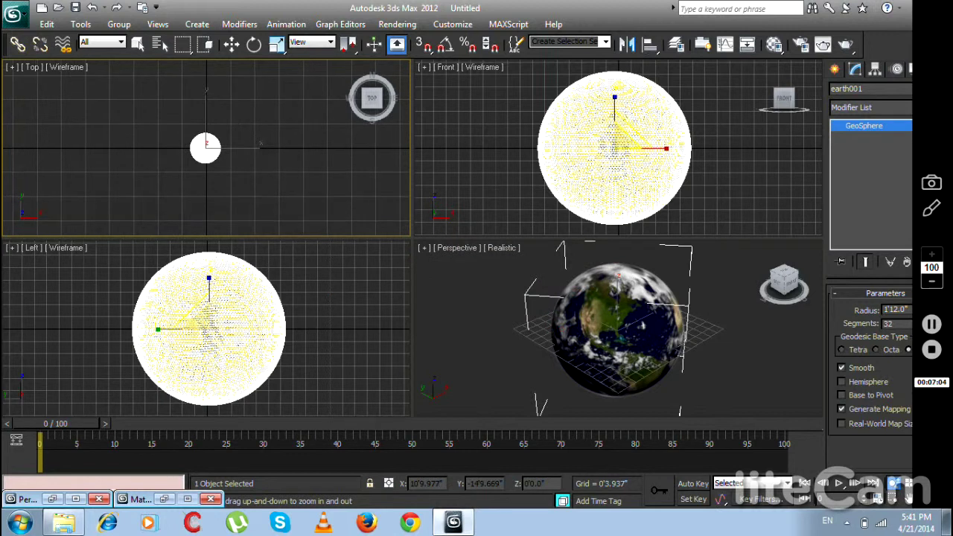
{"action": "left_click_drag", "start_coordinate": [618, 343], "coordinate": [618, 298]}
{"action": "key", "text": "r"}
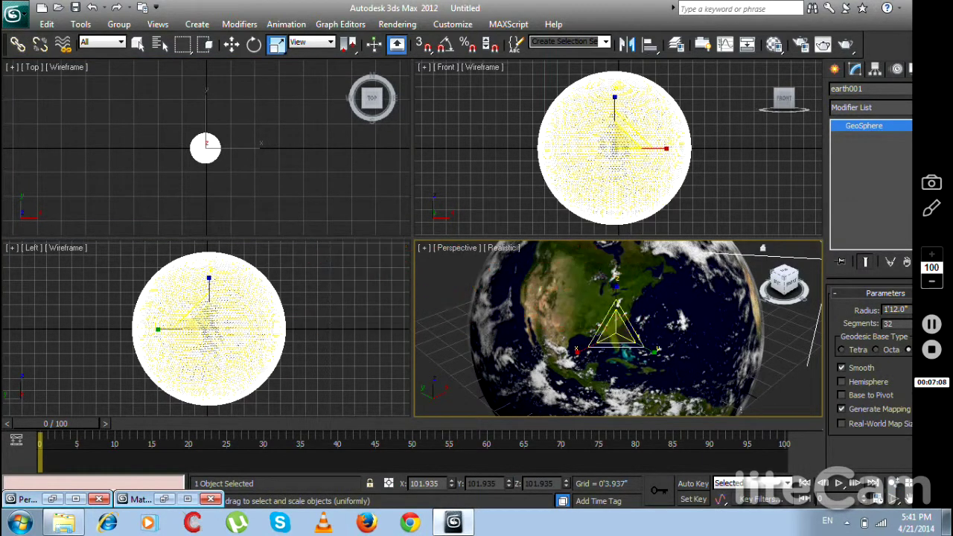
{"action": "left_click", "coordinate": [893, 483]}
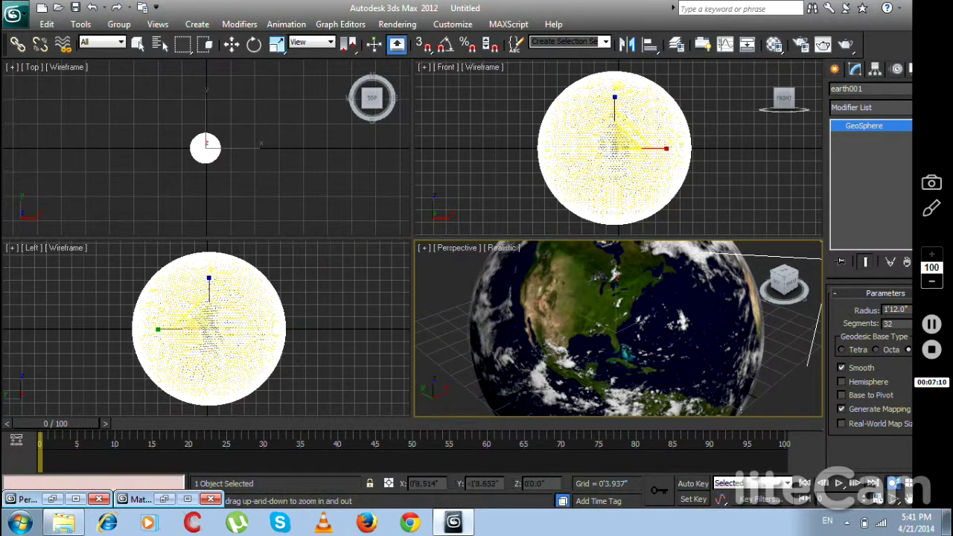
{"action": "left_click_drag", "start_coordinate": [770, 387], "coordinate": [770, 433]}
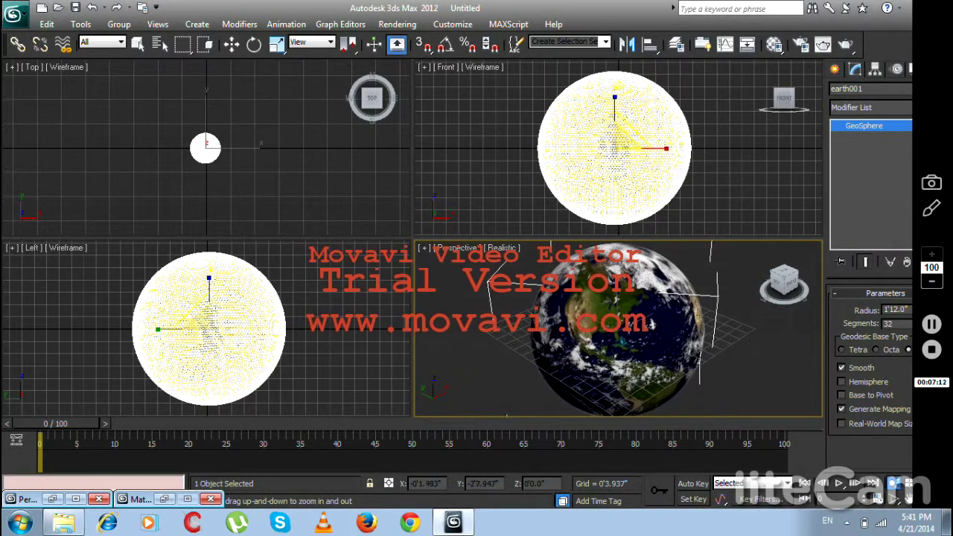
{"action": "key", "text": "r"}
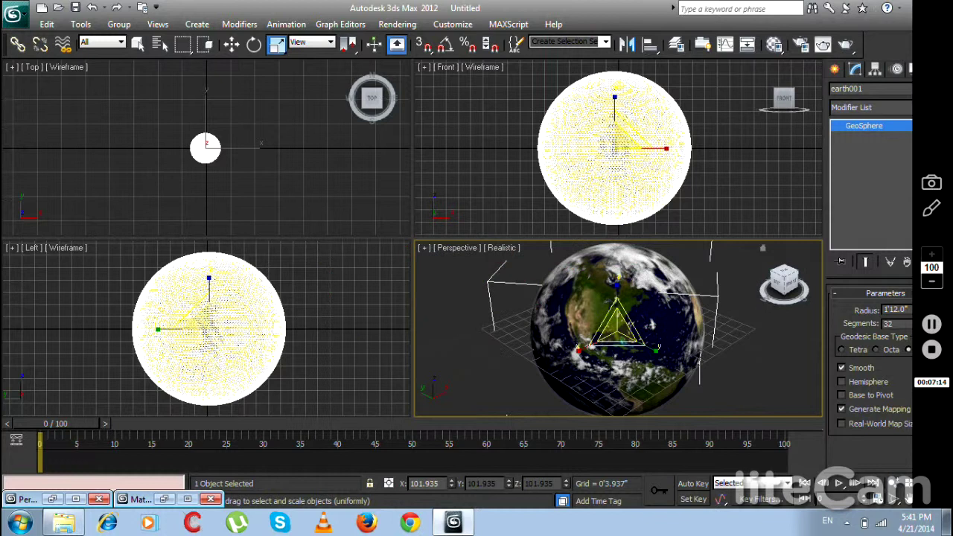
{"action": "left_click", "coordinate": [835, 69]}
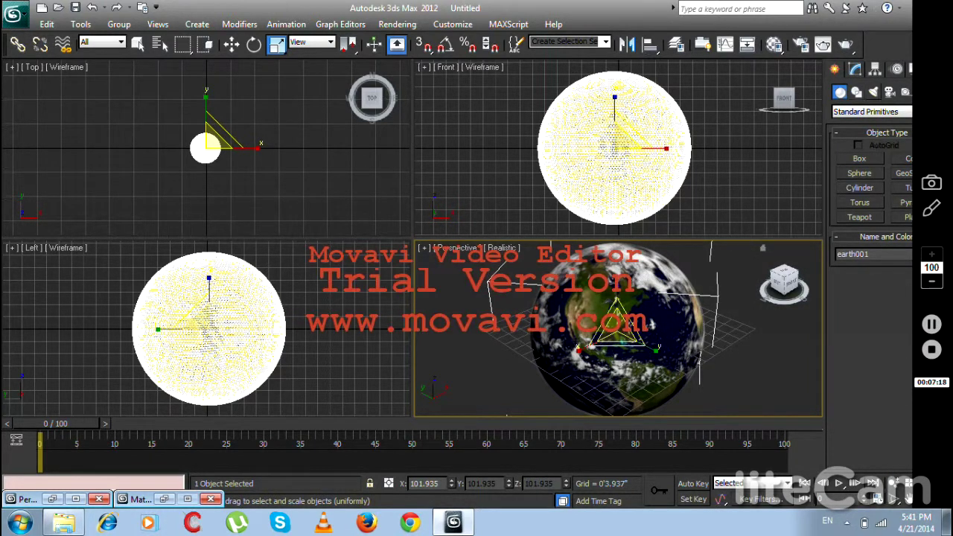
{"action": "left_click", "coordinate": [856, 92]}
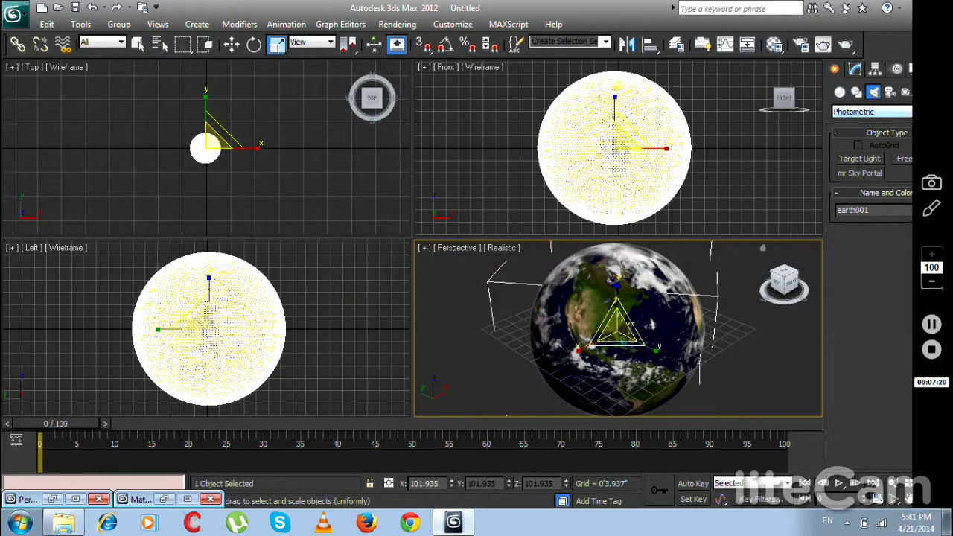
{"action": "left_click", "coordinate": [871, 111]}
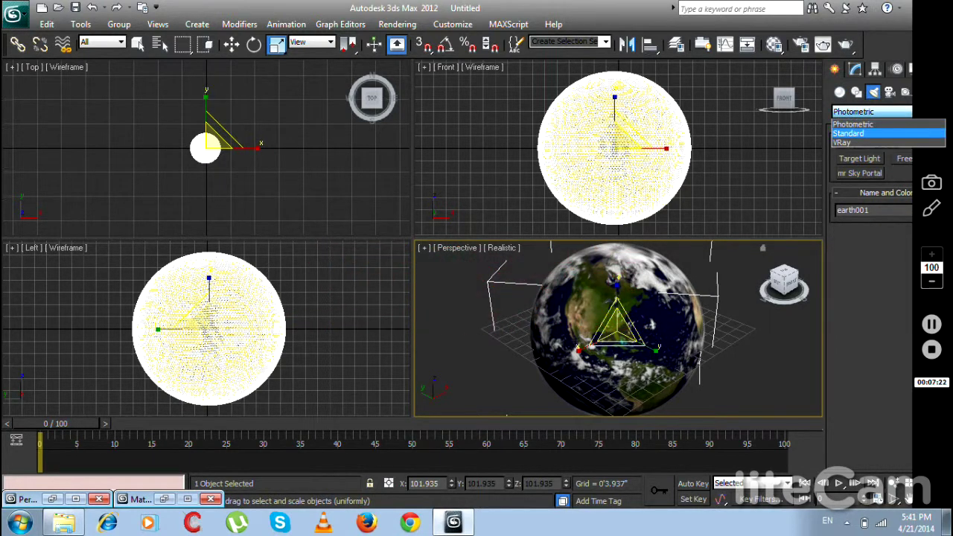
{"action": "left_click", "coordinate": [863, 132]}
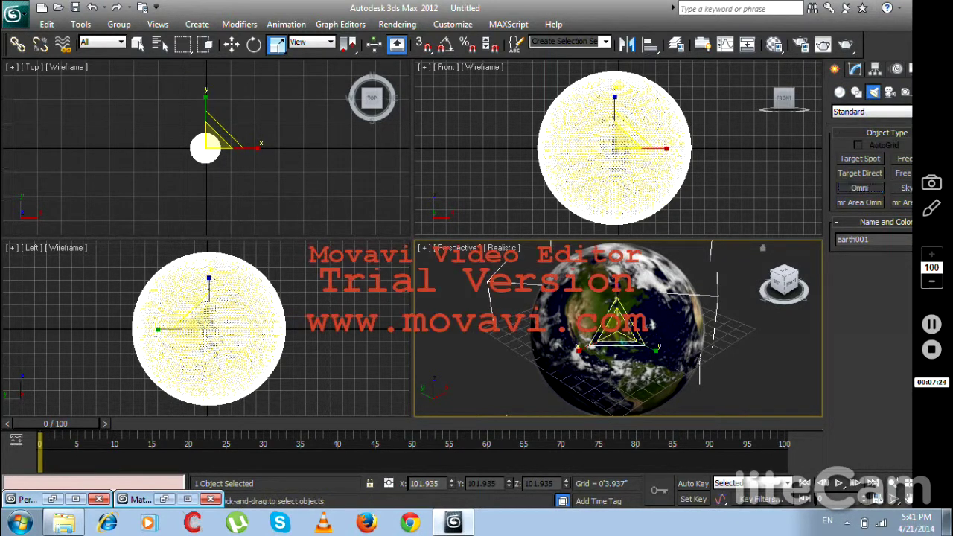
{"action": "left_click", "coordinate": [860, 188]}
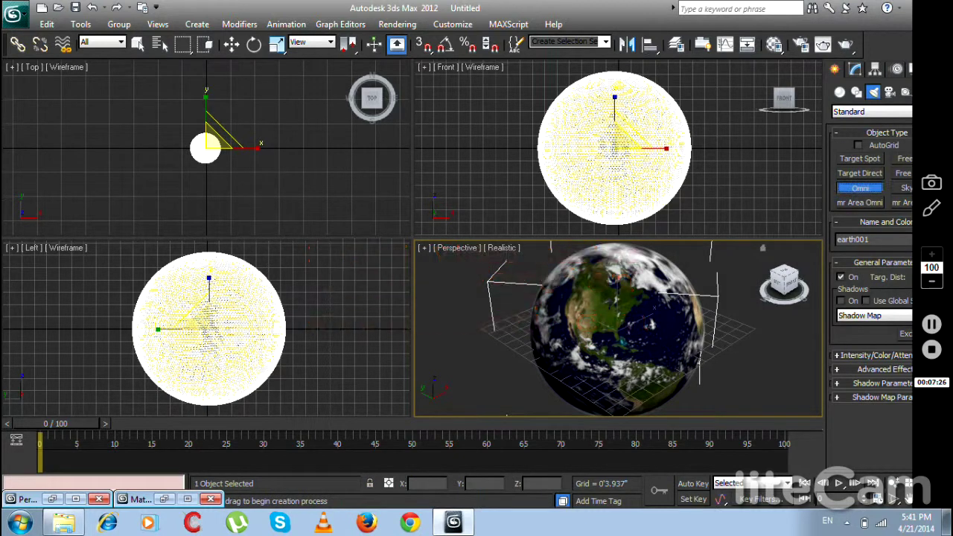
{"action": "left_click", "coordinate": [284, 216]}
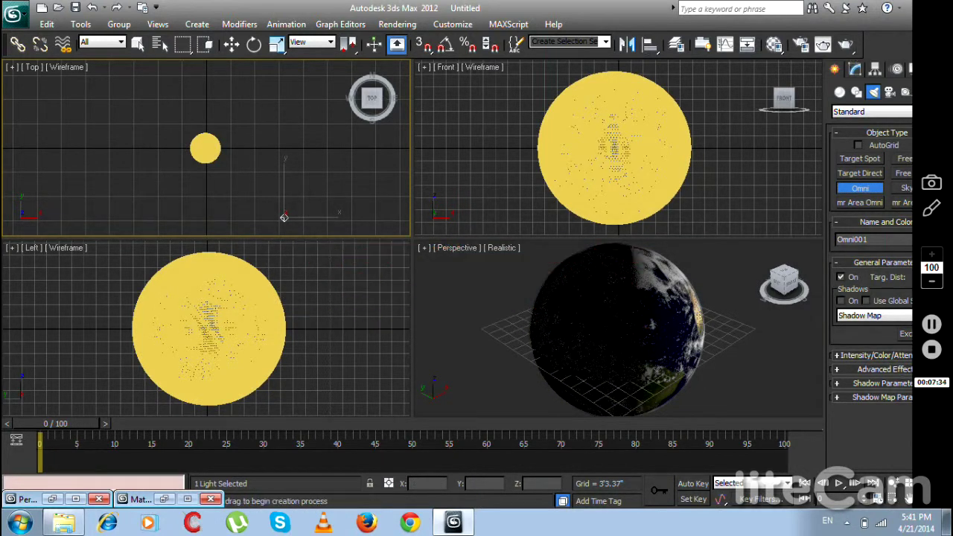
{"action": "right_click", "coordinate": [767, 372]}
Render the Perspective view to check the Omni lighting on the globe, and minimize the render window.
{"action": "left_click", "coordinate": [766, 372]}
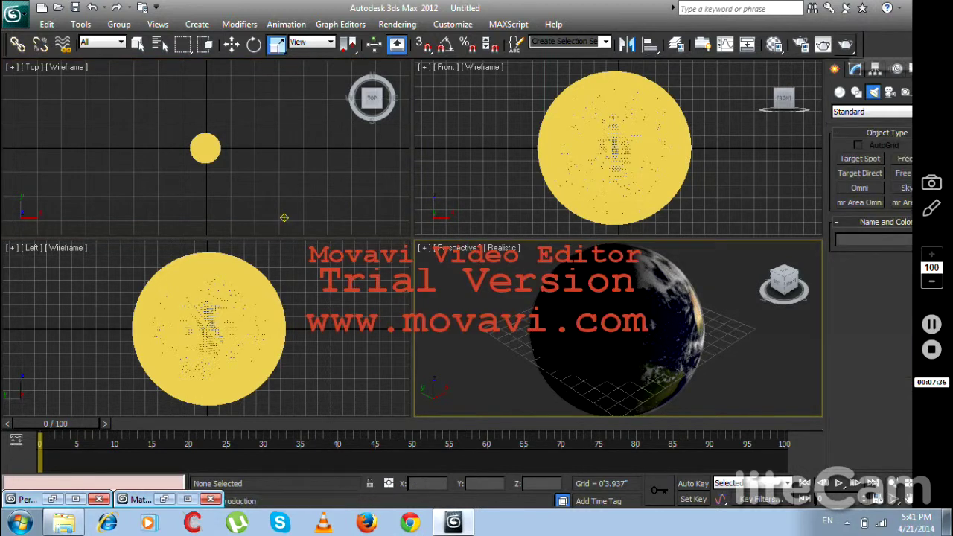
{"action": "key", "text": "shift+q"}
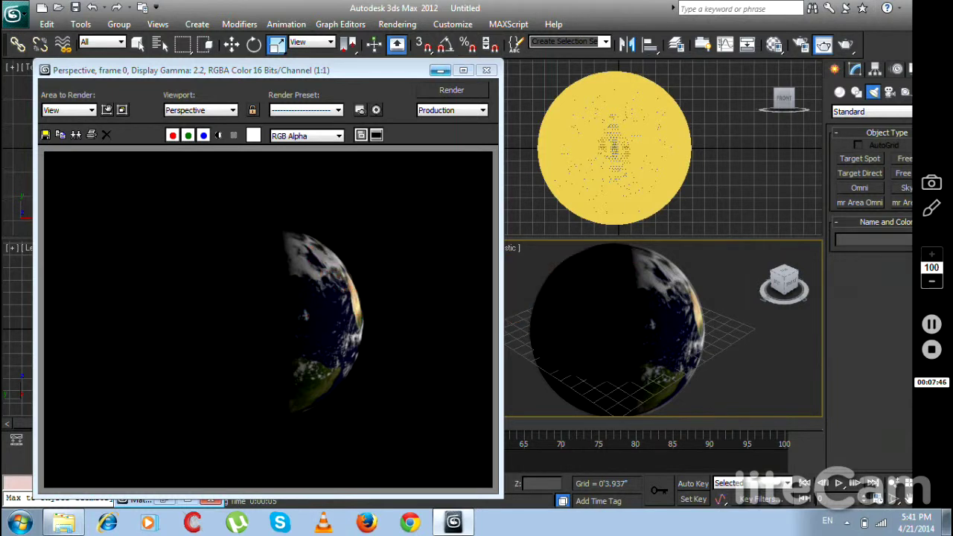
{"action": "left_click", "coordinate": [439, 70]}
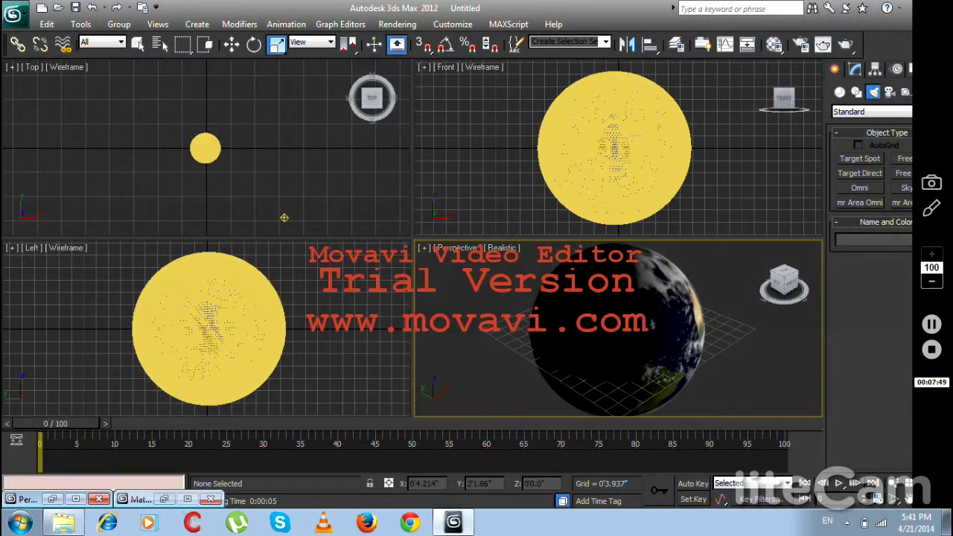
Select the outer cloud sphere earth001 and hide it.
{"action": "key", "text": "ctrl+a"}
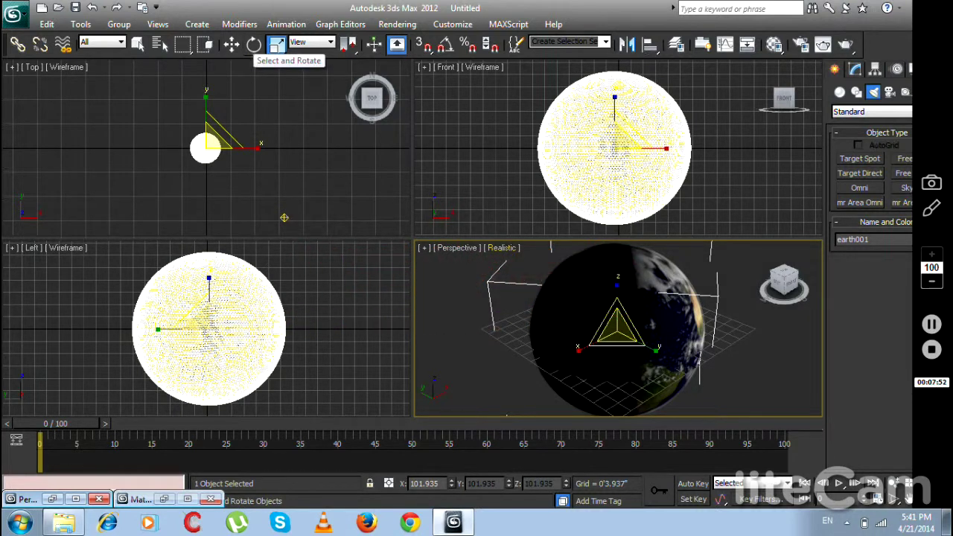
{"action": "key", "text": "e"}
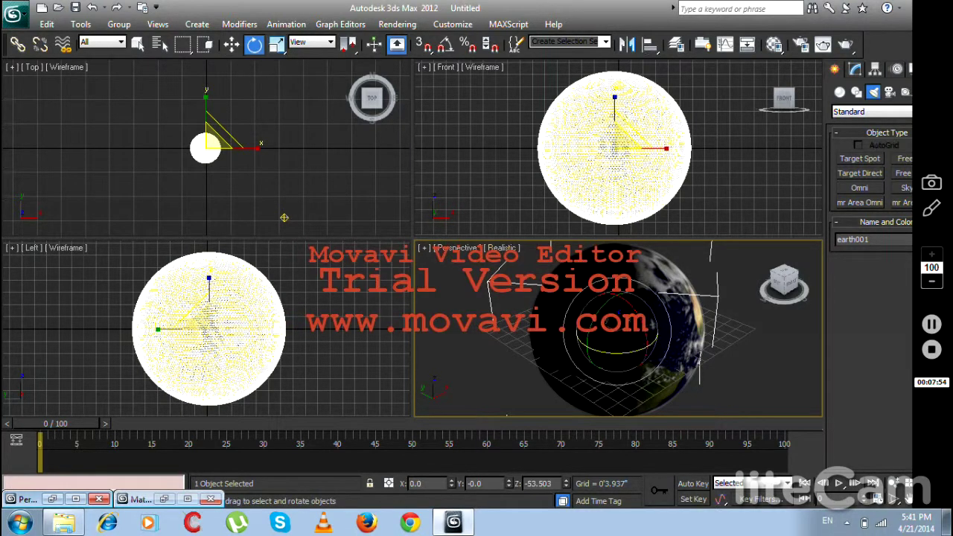
{"action": "right_click", "coordinate": [668, 294]}
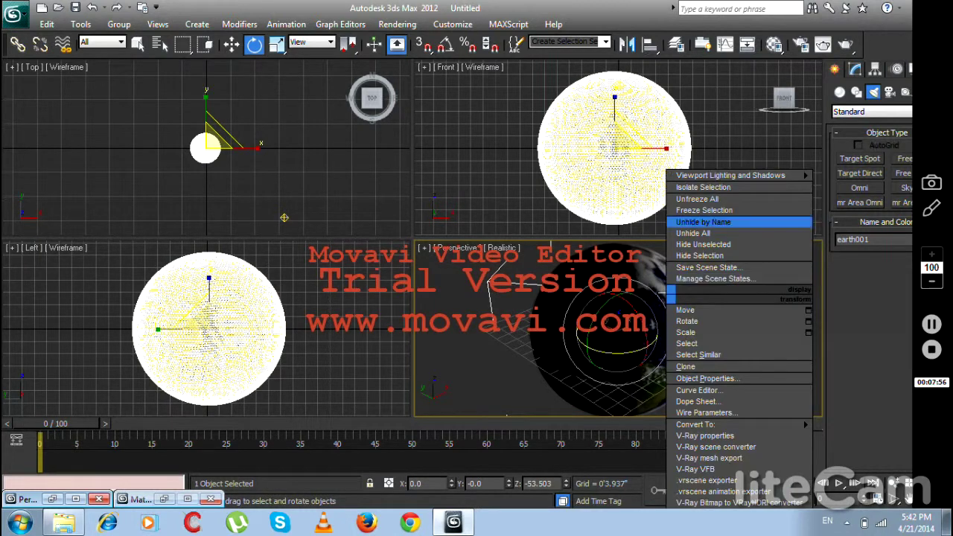
{"action": "left_click", "coordinate": [700, 256]}
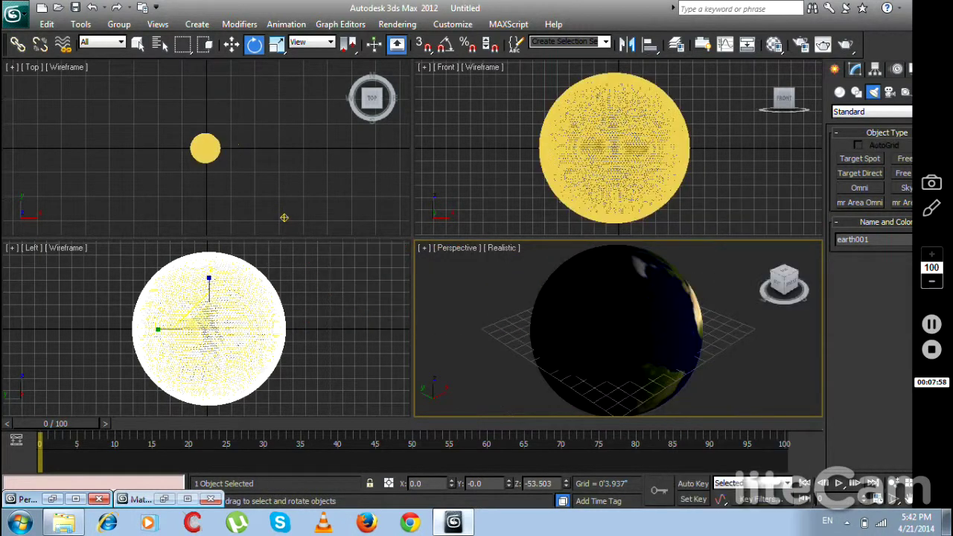
Rotate the inner earth sphere about its Z axis to about -127 degrees.
{"action": "key", "text": "ctrl+z"}
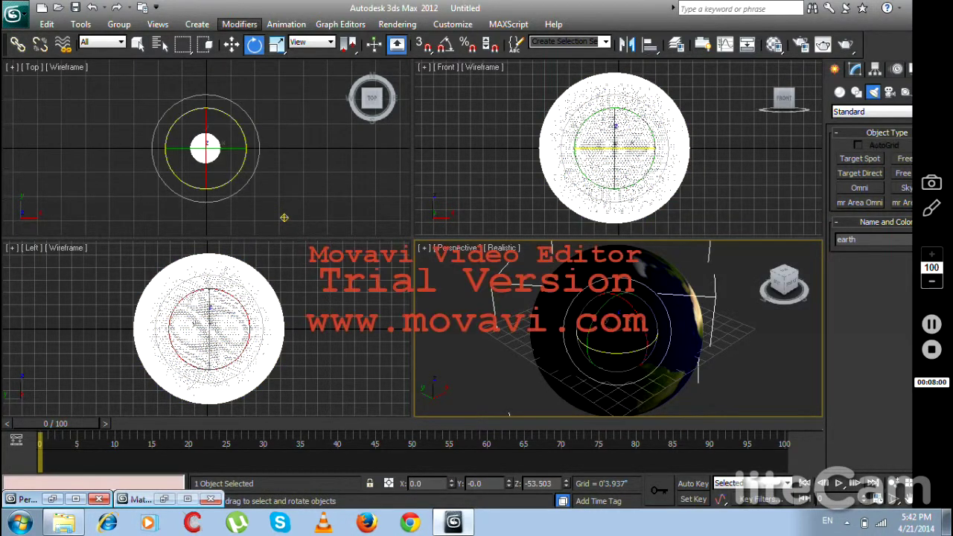
{"action": "left_click_drag", "start_coordinate": [284, 217], "coordinate": [284, 218]}
{"action": "left_click_drag", "start_coordinate": [608, 355], "coordinate": [608, 355]}
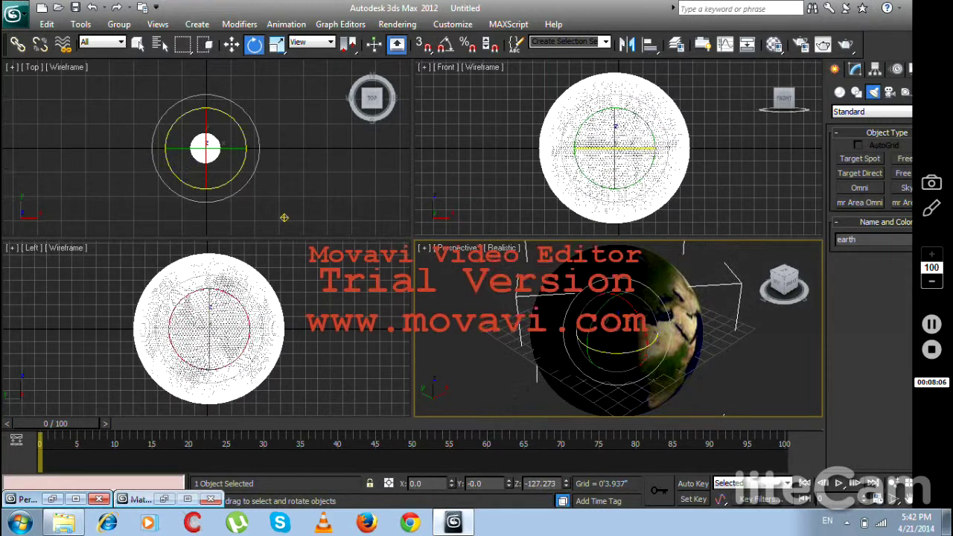
Unhide all objects, render the Perspective view to check the rotated earth, and minimize the render window.
{"action": "right_click", "coordinate": [475, 295]}
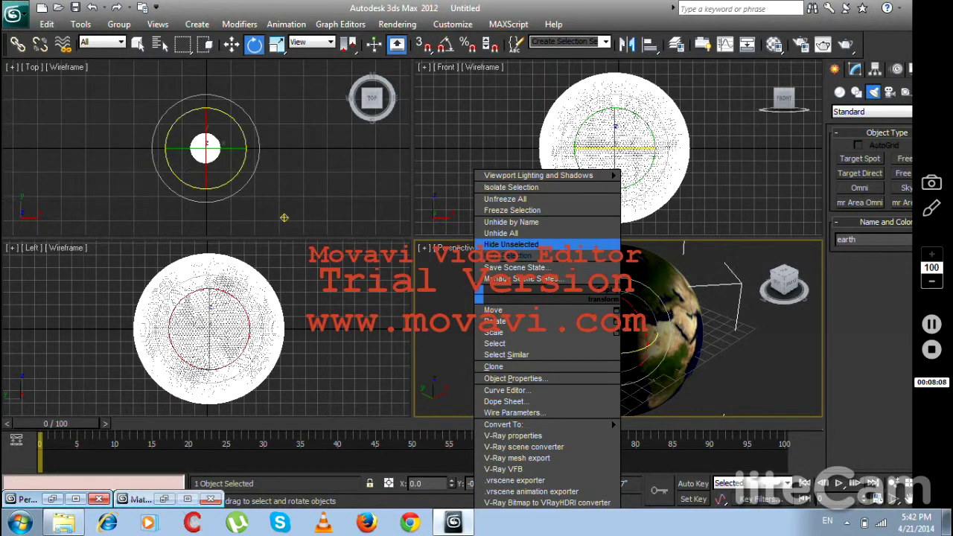
{"action": "left_click", "coordinate": [501, 233]}
{"action": "key", "text": "shift+q"}
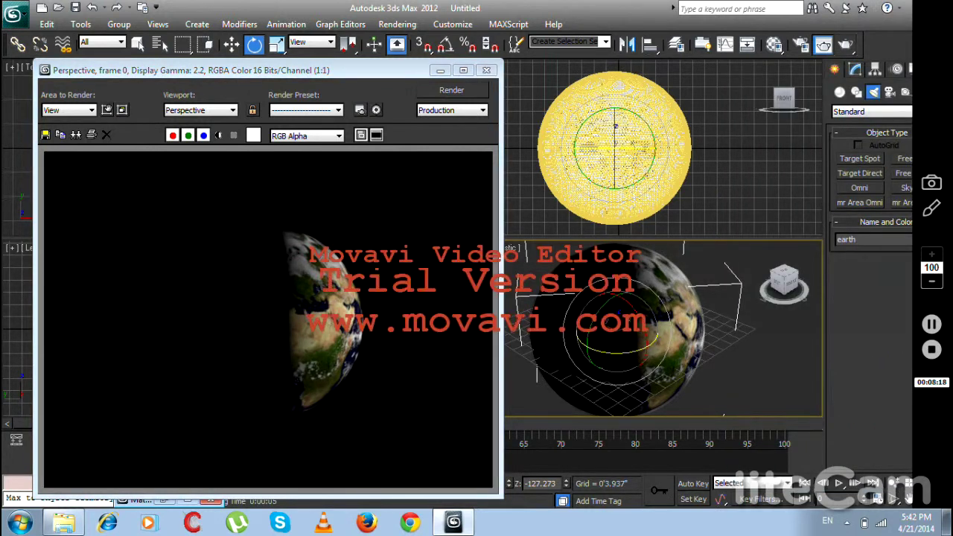
{"action": "left_click", "coordinate": [440, 70]}
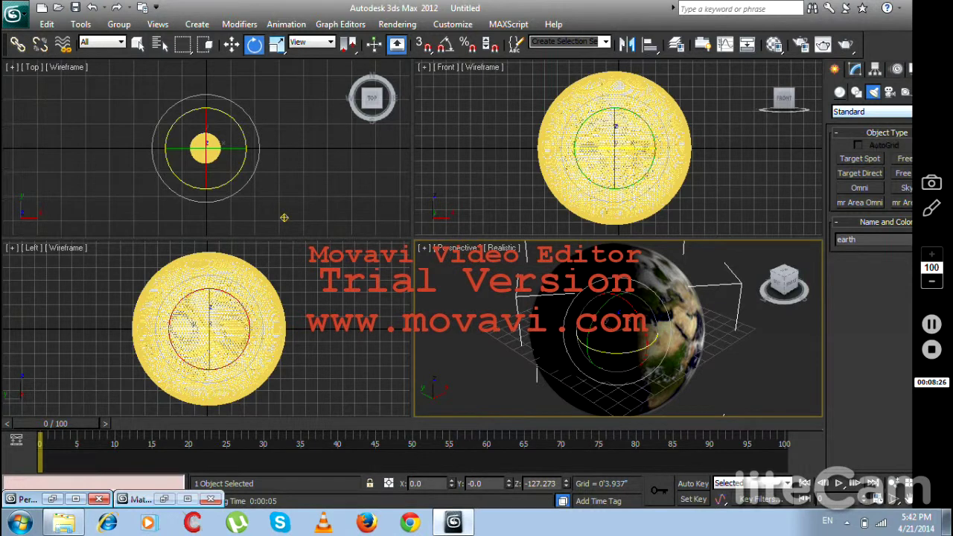
Create a GeoSphere with a radius of about 2'6.8" in the Top view, beyond the light, and name it sun.
{"action": "left_click", "coordinate": [840, 92]}
{"action": "left_click", "coordinate": [903, 173]}
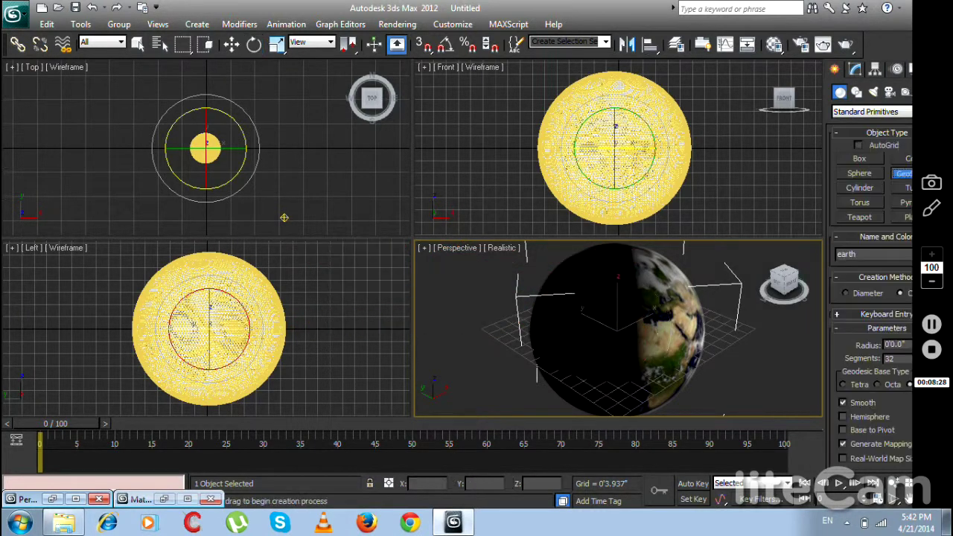
{"action": "left_click_drag", "start_coordinate": [380, 197], "coordinate": [380, 217]}
{"action": "key", "text": "e"}
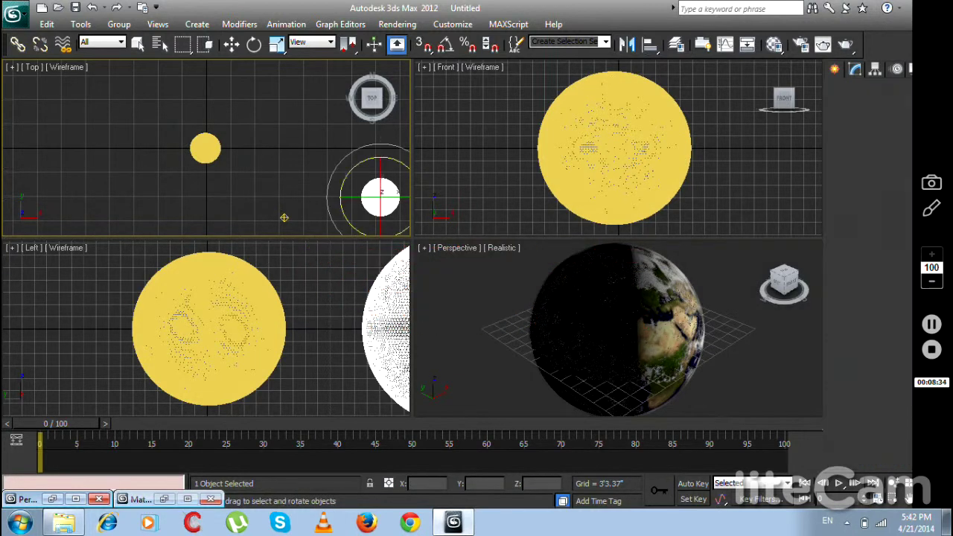
{"action": "left_click_drag", "start_coordinate": [884, 89], "coordinate": [830, 88]}
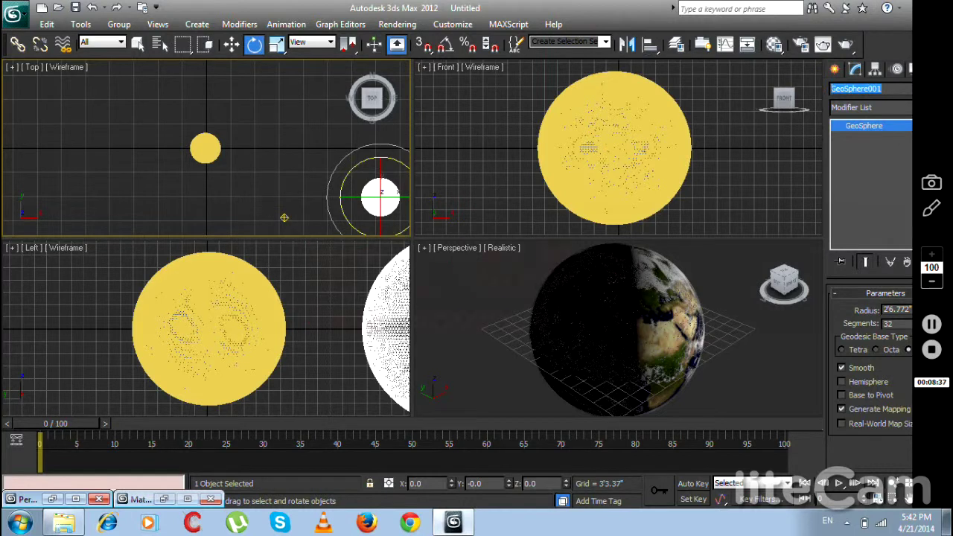
{"action": "type", "text": "sun"}
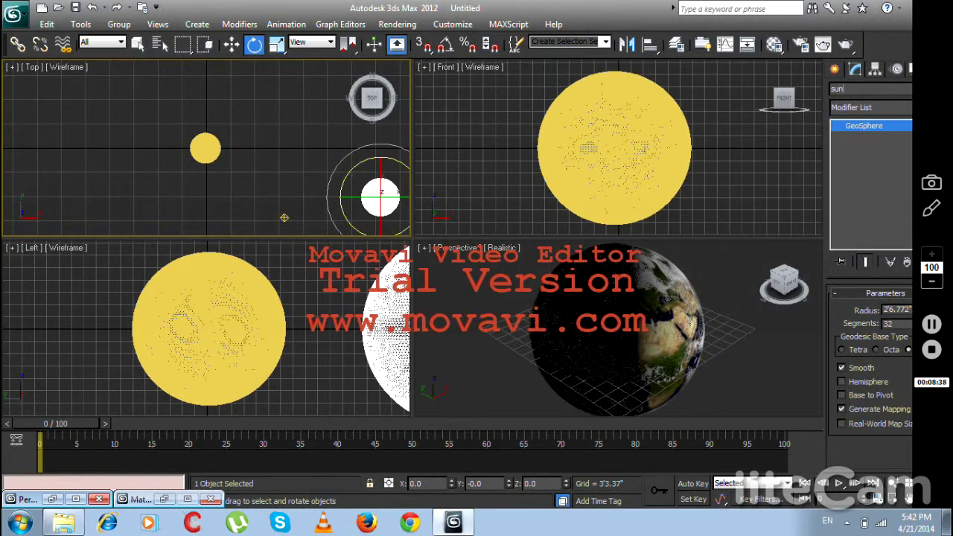
Move the sun sphere farther from the earth along the X axis, to about X 52'9", and deselect it.
{"action": "key", "text": "alt+z"}
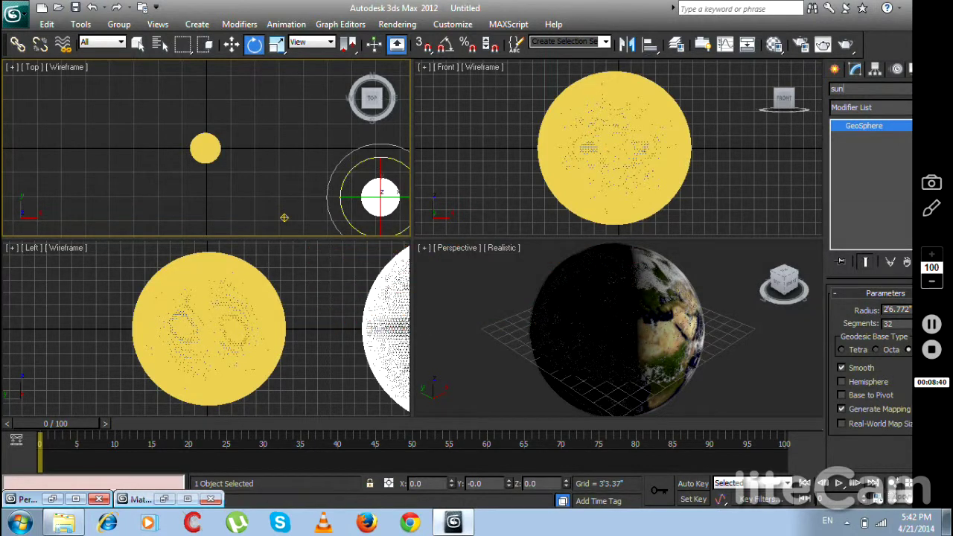
{"action": "left_click_drag", "start_coordinate": [283, 215], "coordinate": [235, 174]}
{"action": "key", "text": "e"}
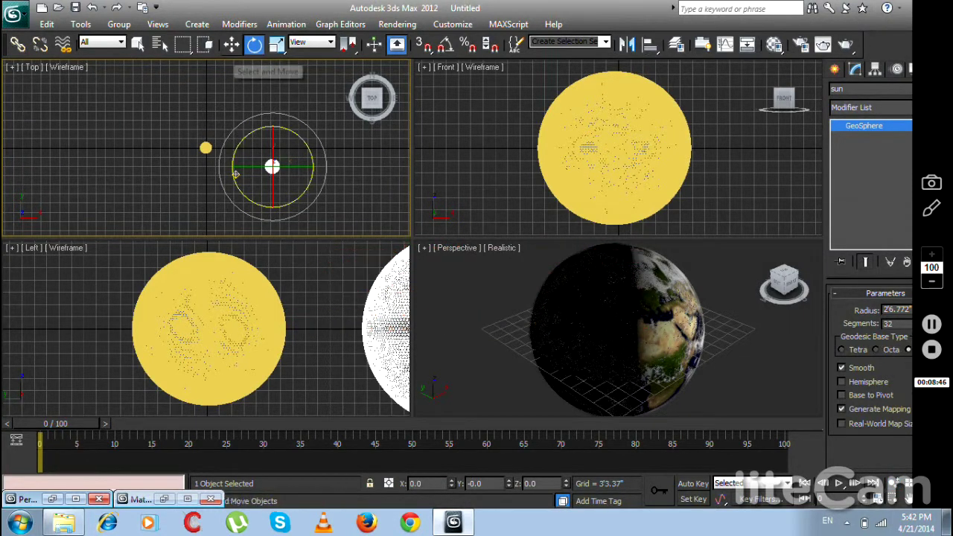
{"action": "key", "text": "w"}
{"action": "left_click_drag", "start_coordinate": [346, 167], "coordinate": [381, 166]}
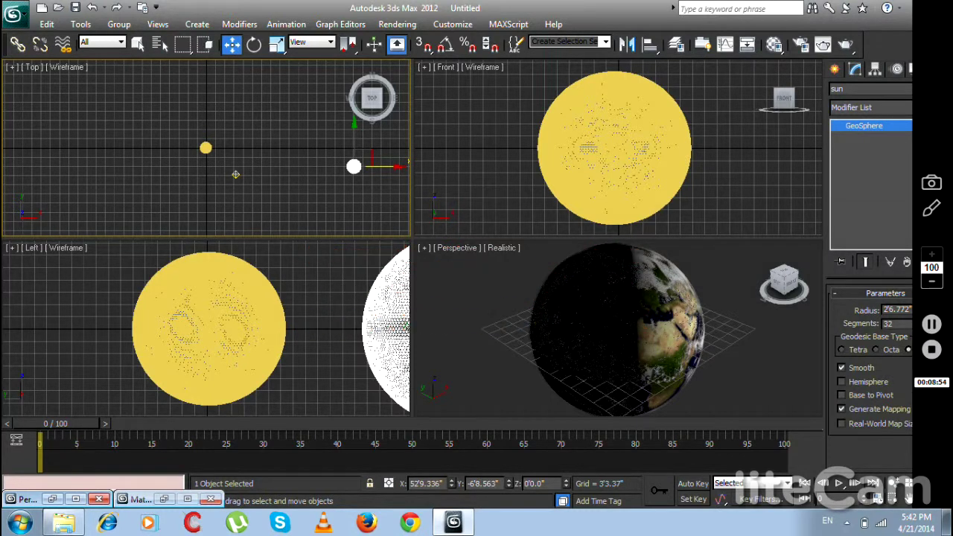
{"action": "left_click", "coordinate": [324, 356]}
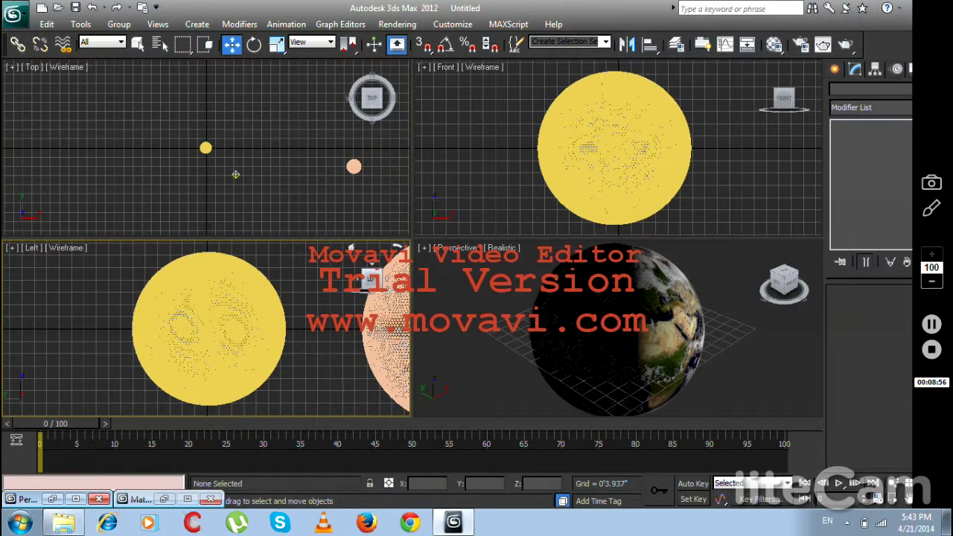
Create a Target camera in the Top view, looking past the earth toward the sun, and switch the Perspective view to Camera001.
{"action": "left_click", "coordinate": [835, 70]}
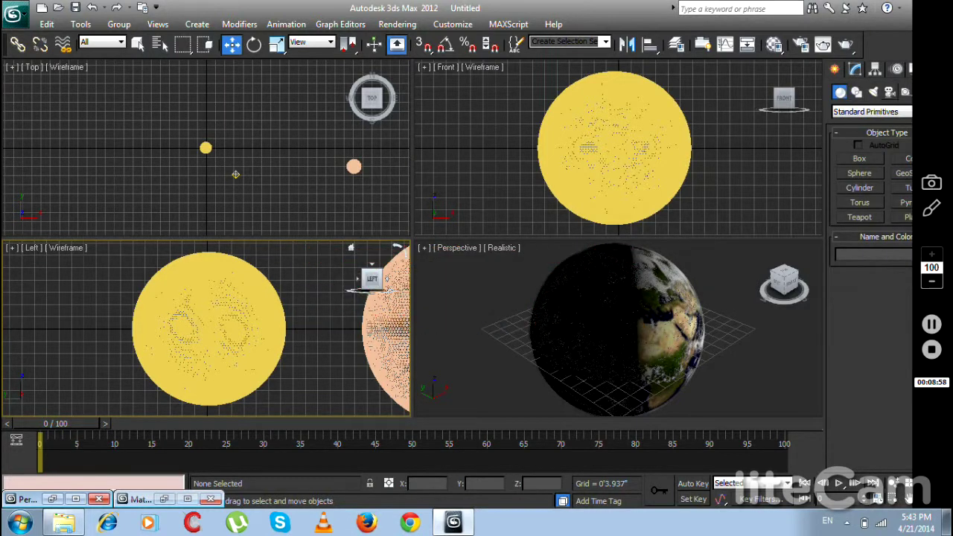
{"action": "left_click", "coordinate": [890, 91]}
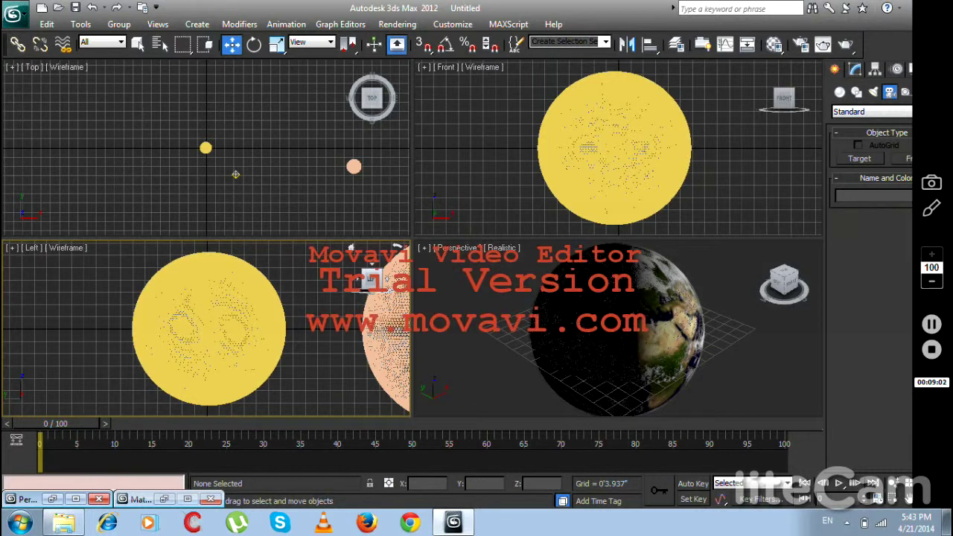
{"action": "left_click", "coordinate": [859, 159]}
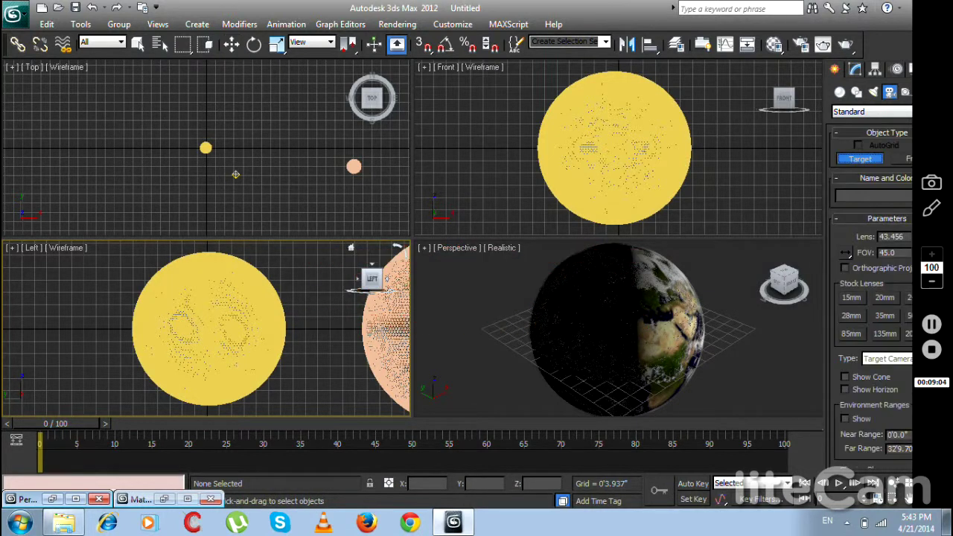
{"action": "left_click_drag", "start_coordinate": [146, 145], "coordinate": [280, 158]}
{"action": "right_click", "coordinate": [492, 328]}
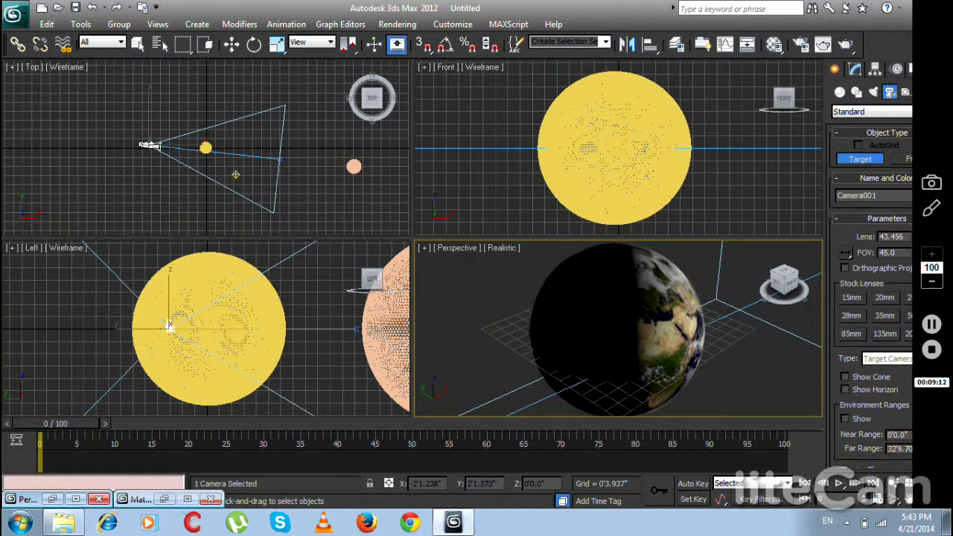
{"action": "key", "text": "c"}
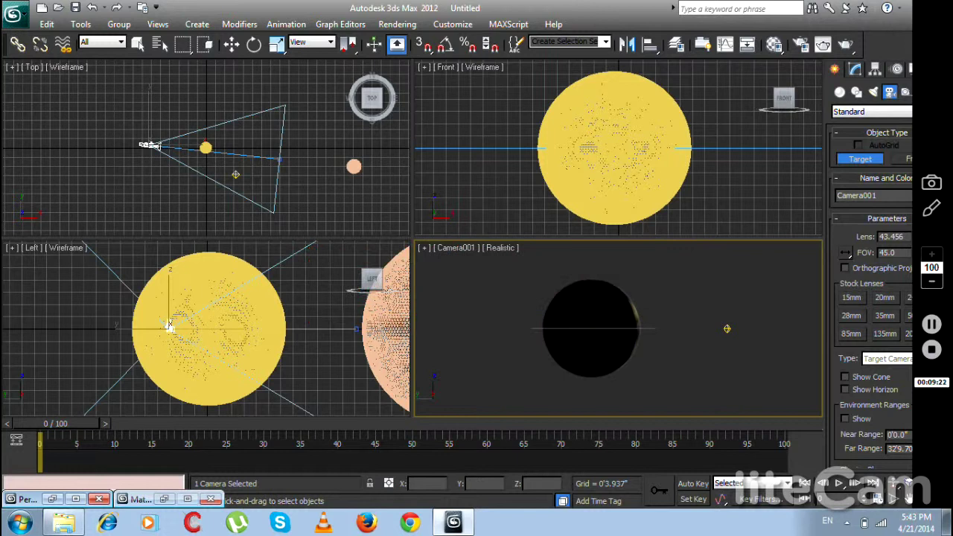
Move the Omni light away from the earth in the Top view, to about X 32'11.9", Y -26'4.5".
{"action": "key", "text": "w"}
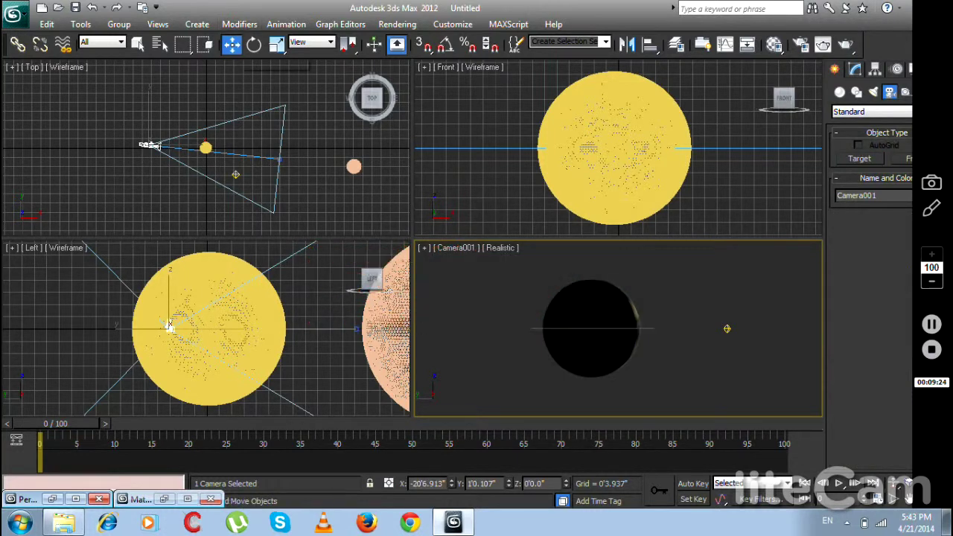
{"action": "left_click", "coordinate": [235, 174]}
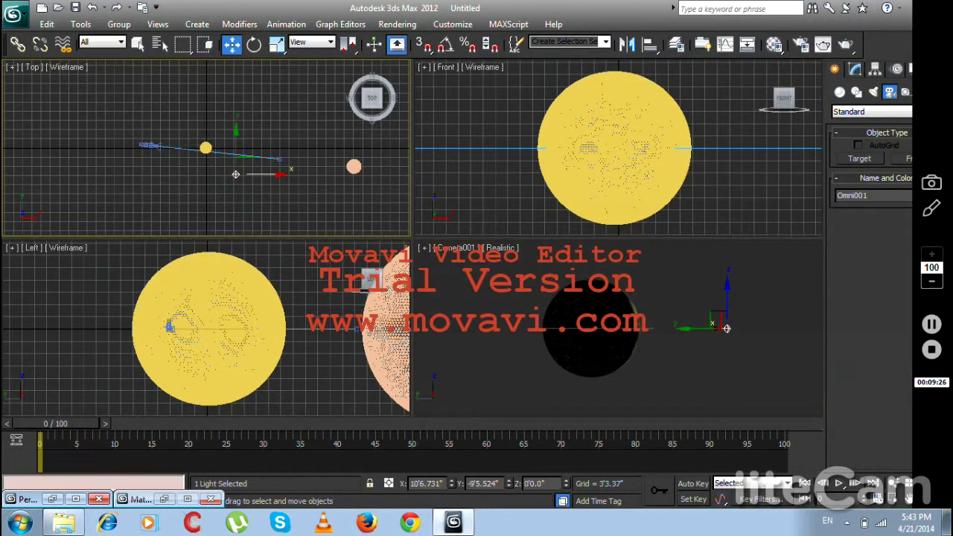
{"action": "left_click_drag", "start_coordinate": [236, 174], "coordinate": [299, 222]}
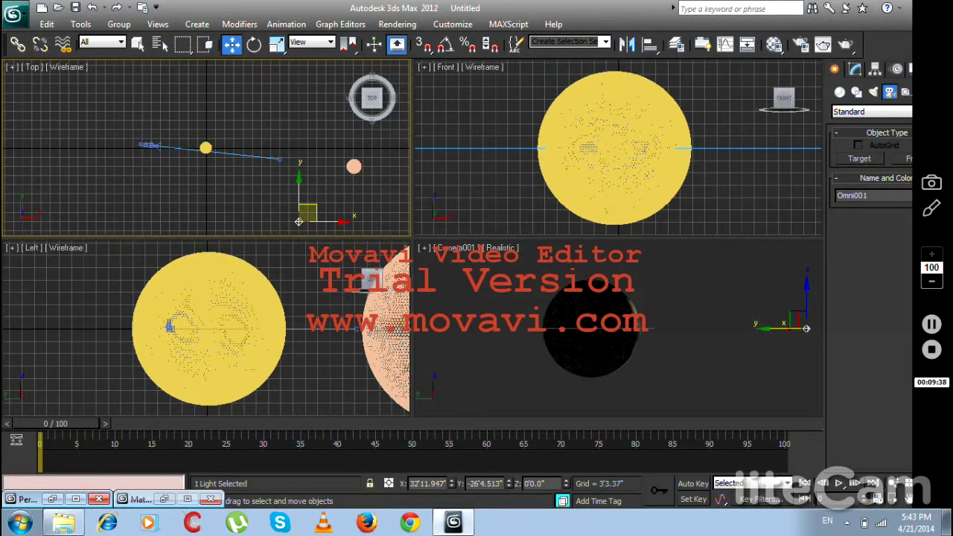
Show the safe frames in the Camera001 view.
{"action": "left_click", "coordinate": [699, 369]}
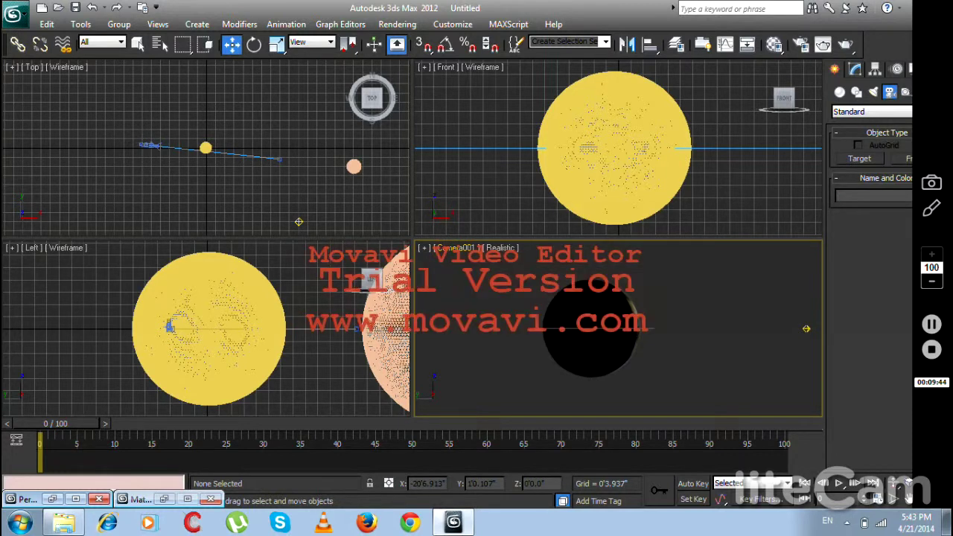
{"action": "left_click", "coordinate": [456, 248]}
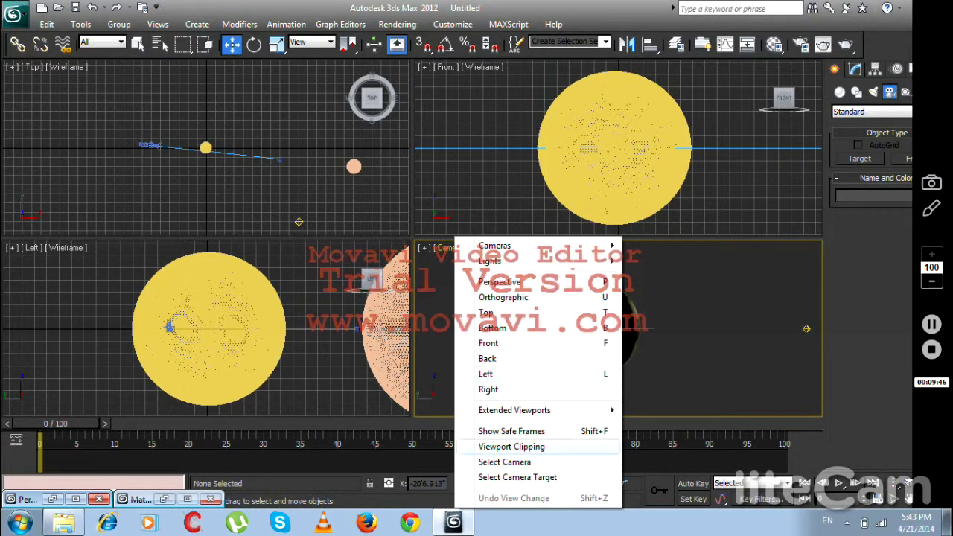
{"action": "left_click", "coordinate": [511, 431]}
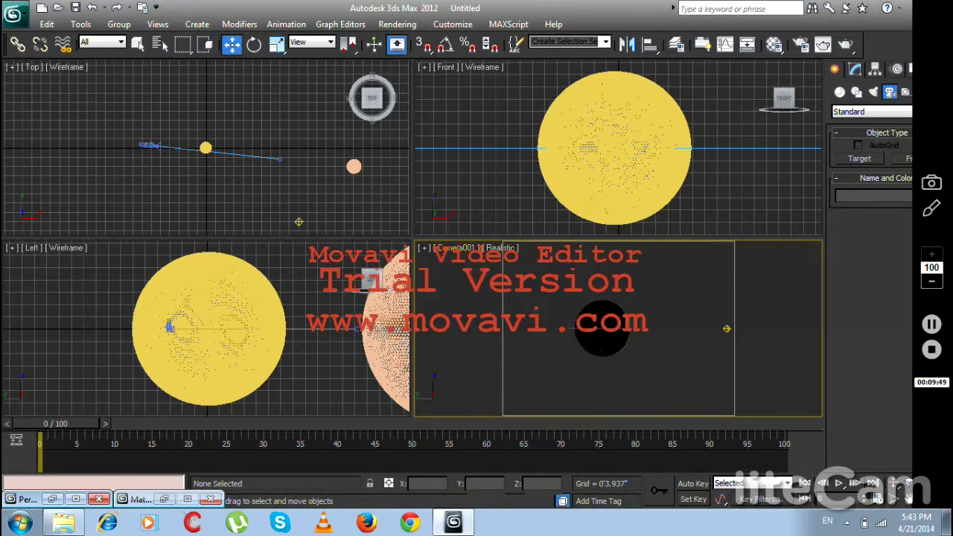
Move the Omni light close beside the earth in the Top view, to about X -2'5.6", Y -6'9.7".
{"action": "left_click", "coordinate": [298, 221]}
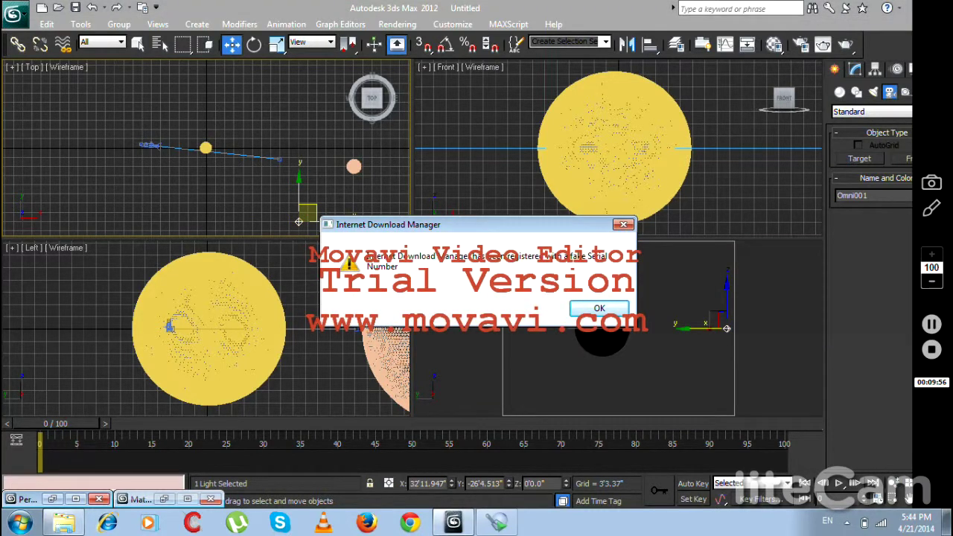
{"action": "key", "text": "Return"}
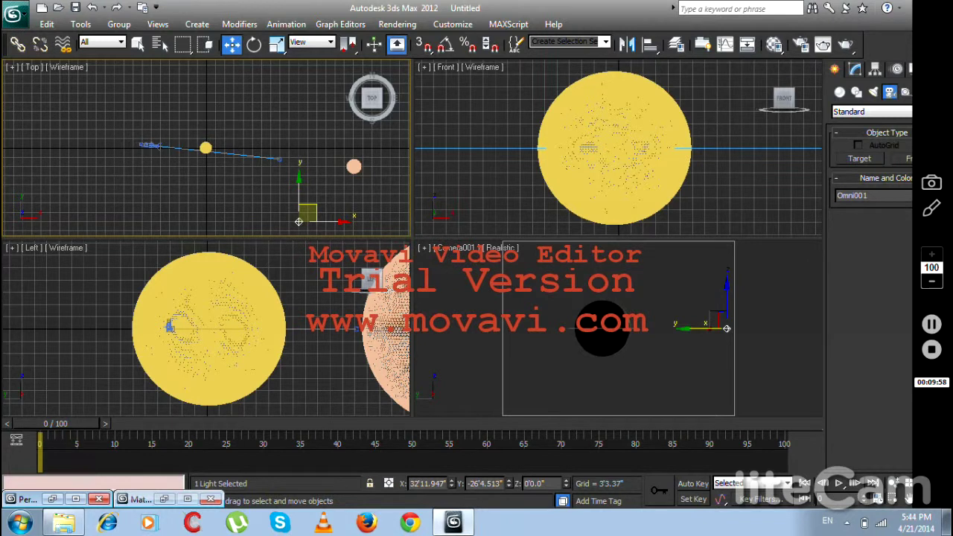
{"action": "left_click_drag", "start_coordinate": [298, 221], "coordinate": [200, 167]}
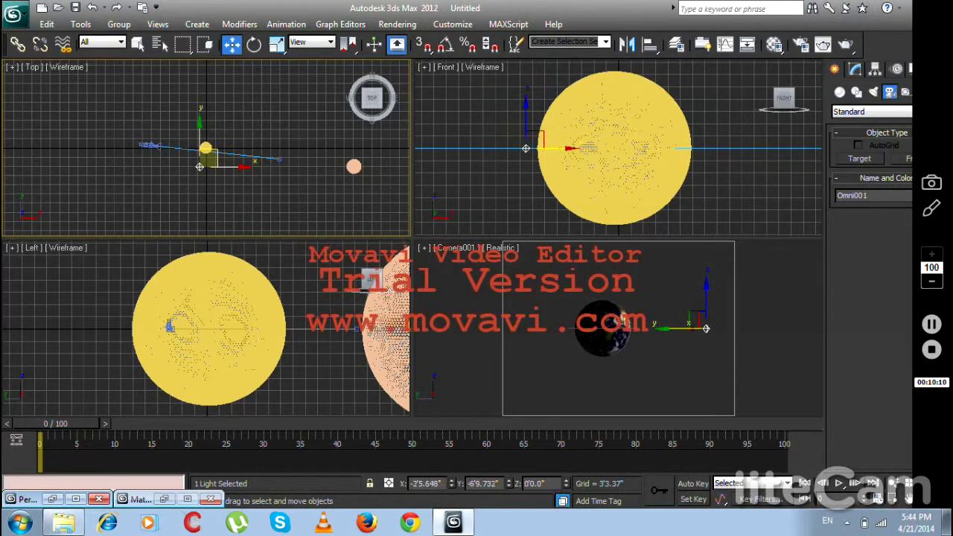
Move the sun sphere to about X 59'2", Y -24'10.6", and bring the camera closer to the earth, to about X -10'6.7".
{"action": "left_click", "coordinate": [353, 166]}
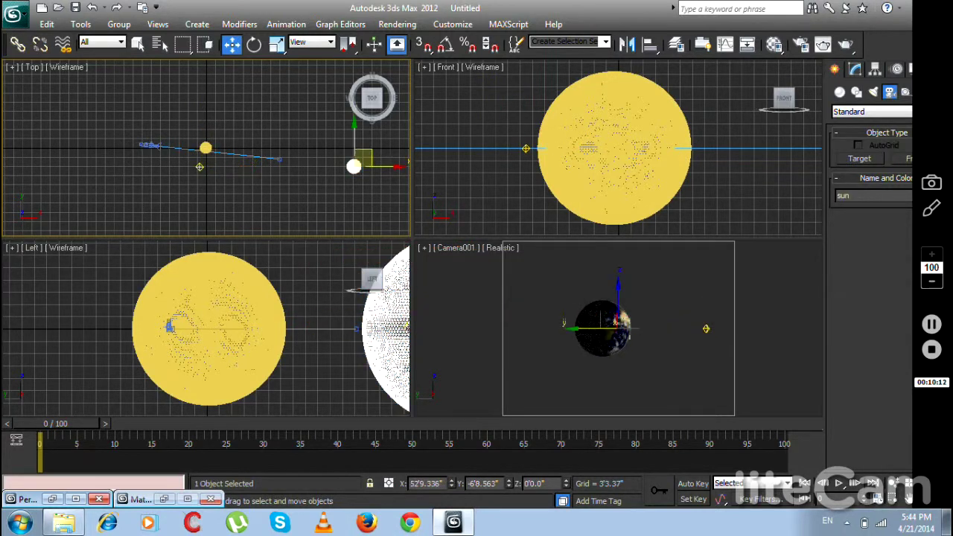
{"action": "left_click_drag", "start_coordinate": [353, 166], "coordinate": [371, 217]}
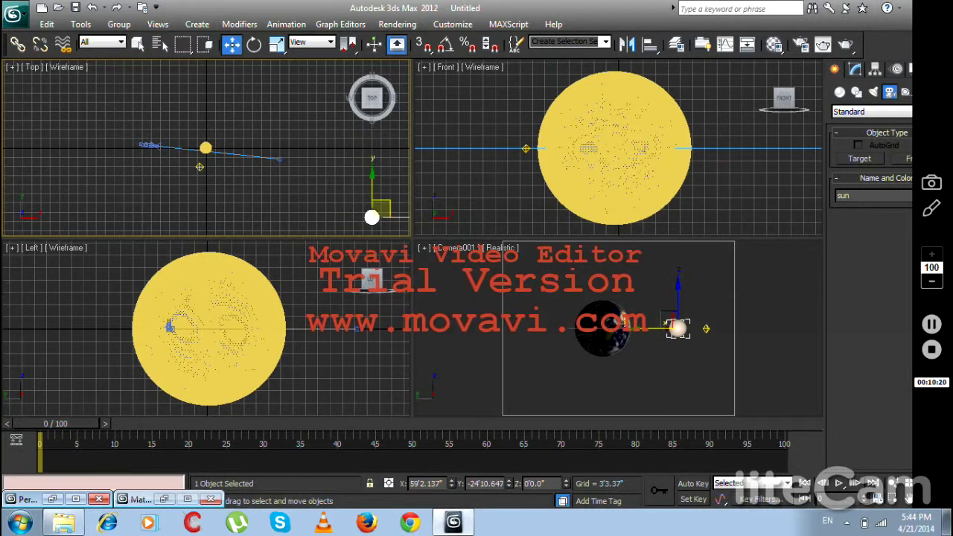
{"action": "left_click", "coordinate": [149, 144]}
{"action": "left_click_drag", "start_coordinate": [150, 144], "coordinate": [178, 144]}
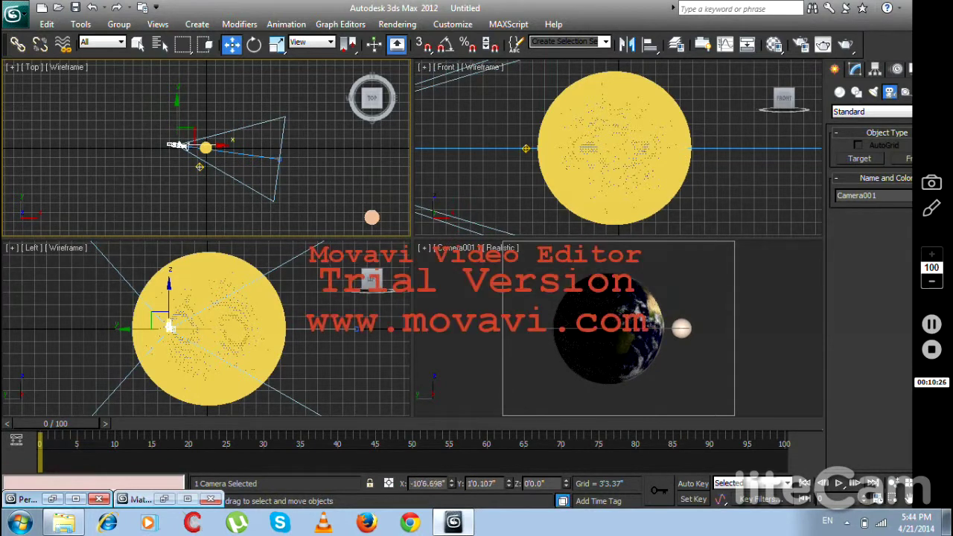
Move the sun sphere farther out in the Top view, to about X 60'9", Y -32'0".
{"action": "left_click", "coordinate": [371, 218]}
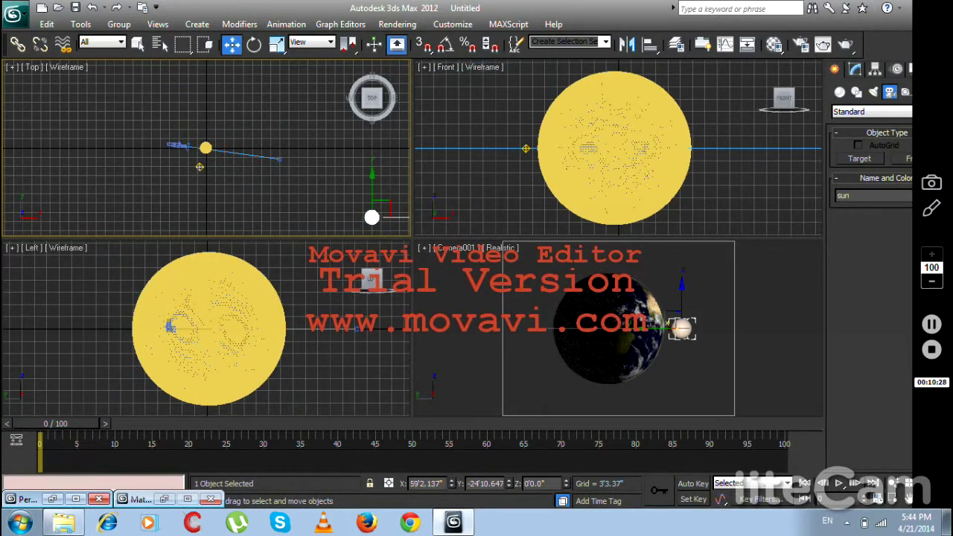
{"action": "key", "text": "alt+z"}
{"action": "left_click_drag", "start_coordinate": [372, 159], "coordinate": [364, 236]}
{"action": "key", "text": "w"}
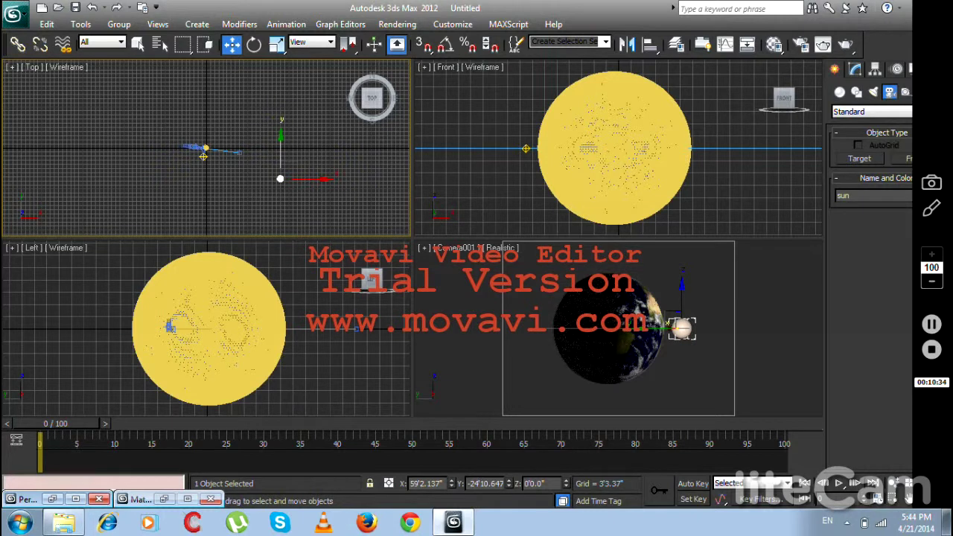
{"action": "left_click_drag", "start_coordinate": [288, 172], "coordinate": [291, 183]}
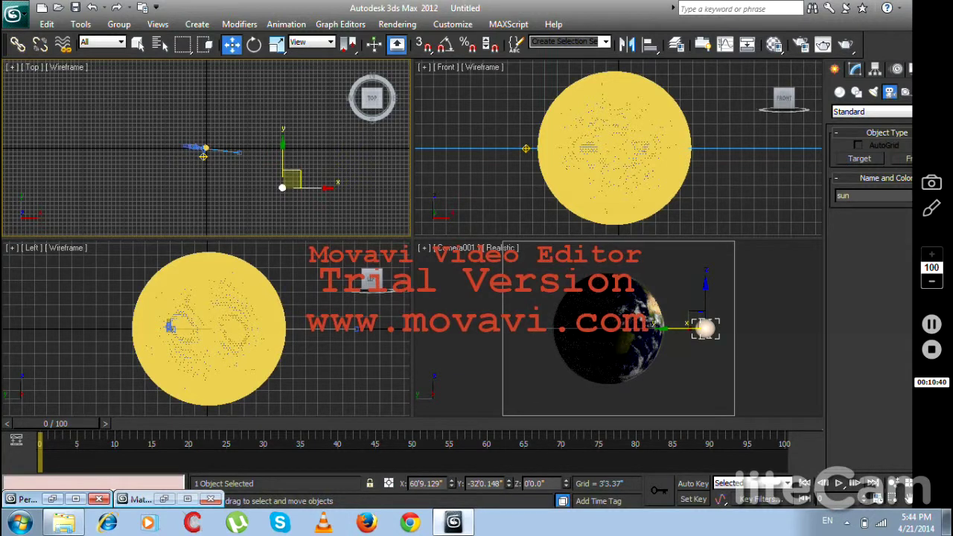
Render the Camera001 view to check the earth and sun, and minimize the render window.
{"action": "key", "text": "shift+q"}
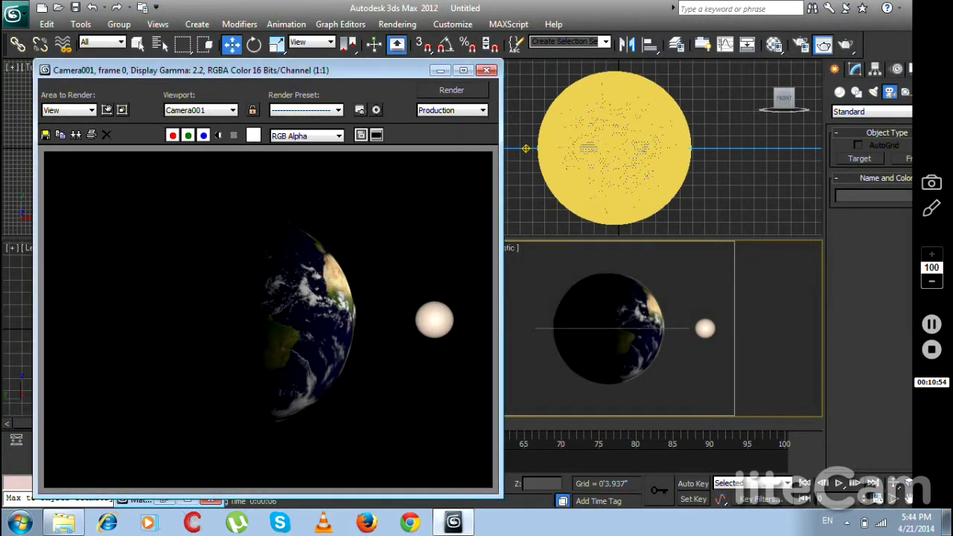
{"action": "left_click", "coordinate": [440, 70]}
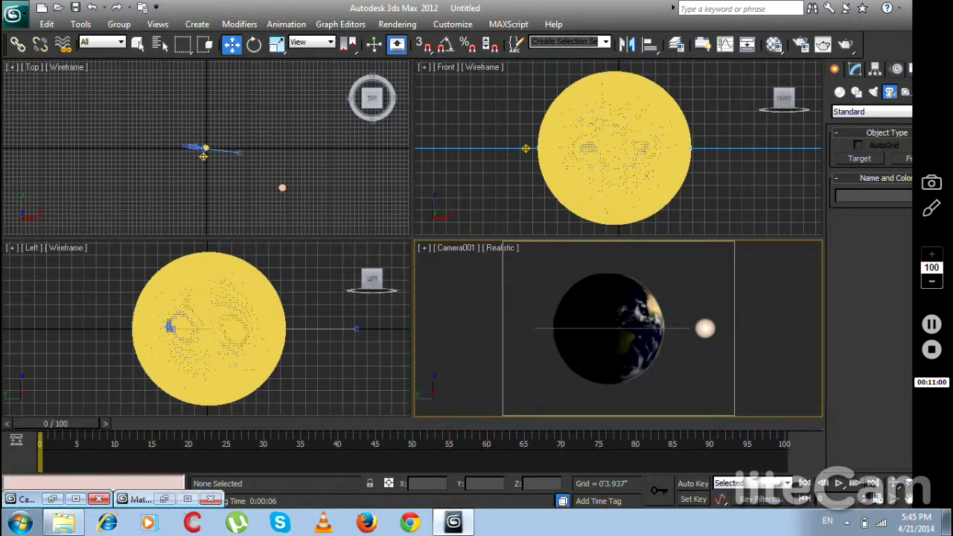
{"action": "left_click", "coordinate": [204, 155]}
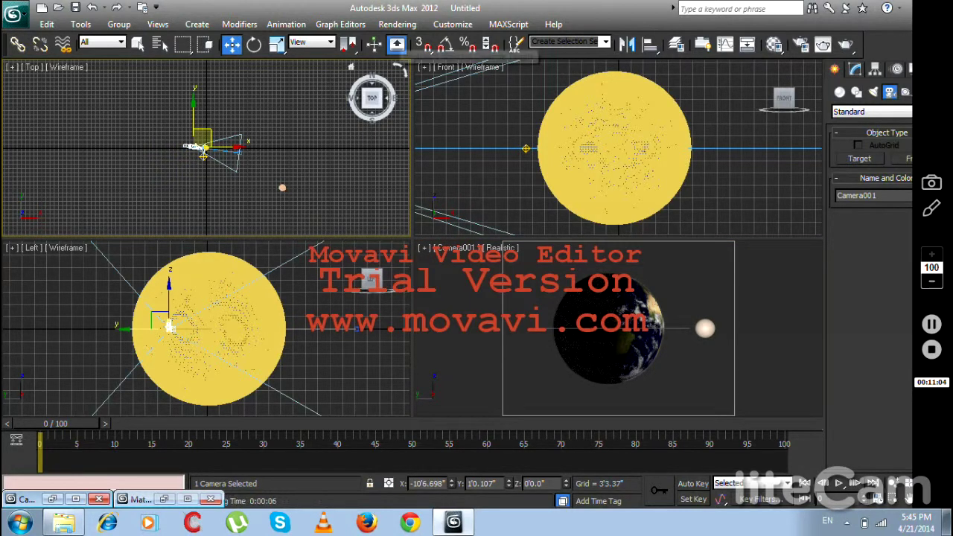
Open Video Post and add a scene event that uses the Camera001 view.
{"action": "left_click", "coordinate": [397, 24]}
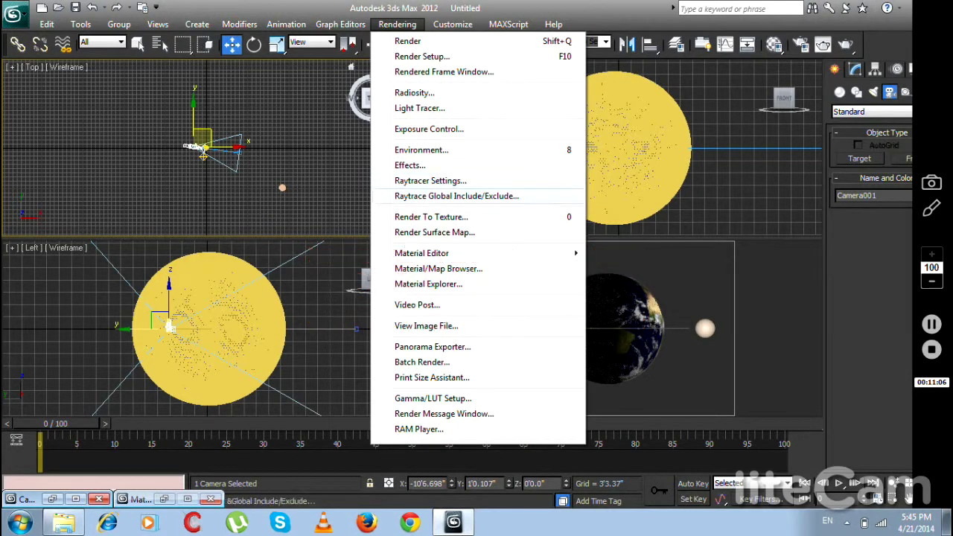
{"action": "left_click", "coordinate": [417, 305]}
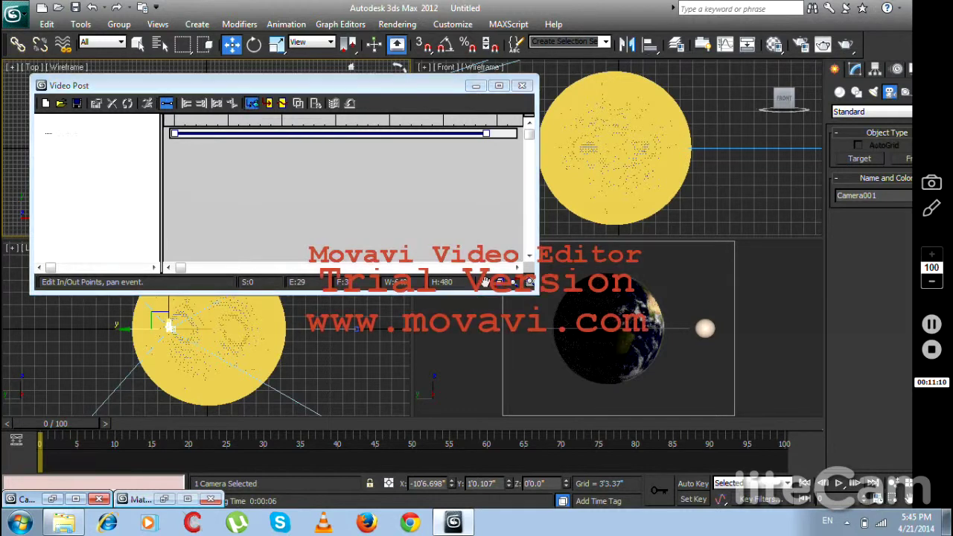
{"action": "left_click", "coordinate": [251, 102]}
{"action": "key", "text": "Return"}
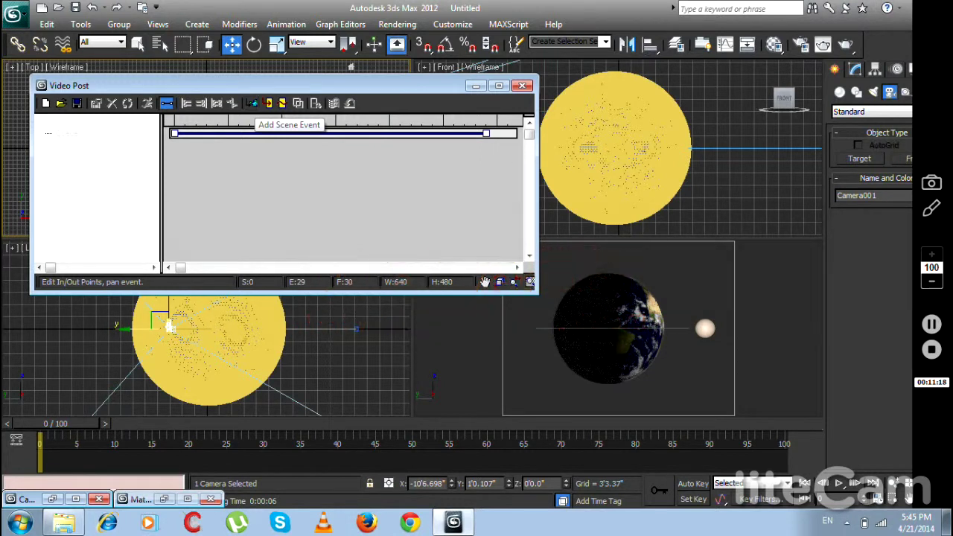
{"action": "left_click", "coordinate": [251, 103]}
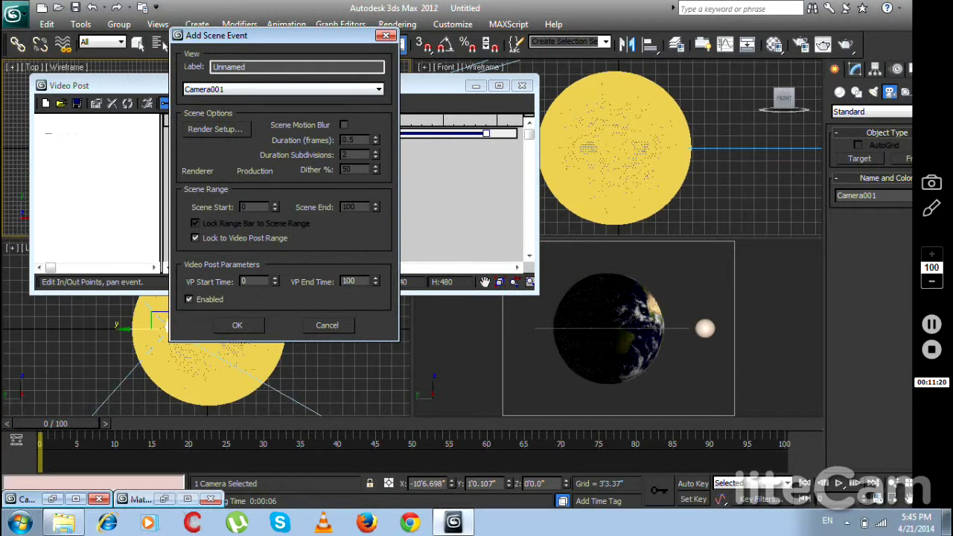
{"action": "left_click", "coordinate": [378, 88]}
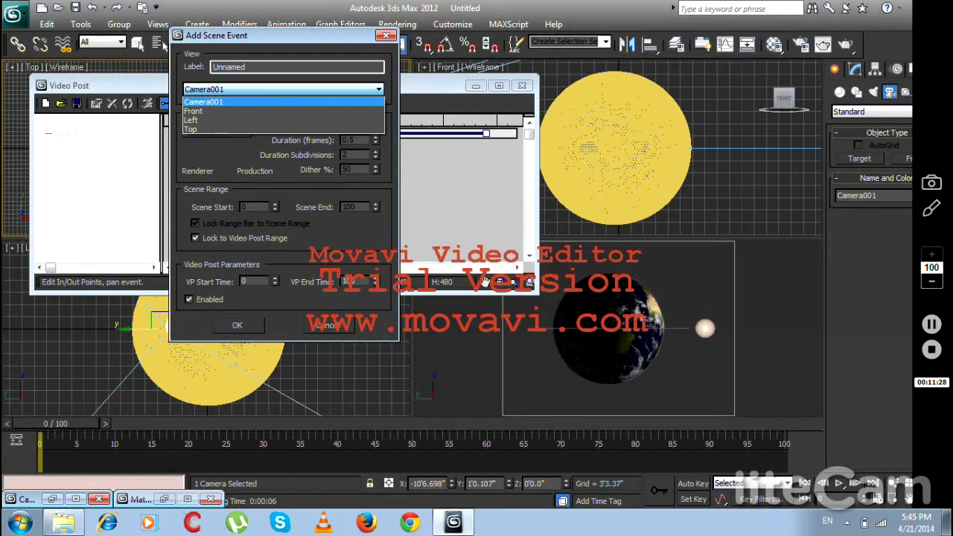
{"action": "key", "text": "Return"}
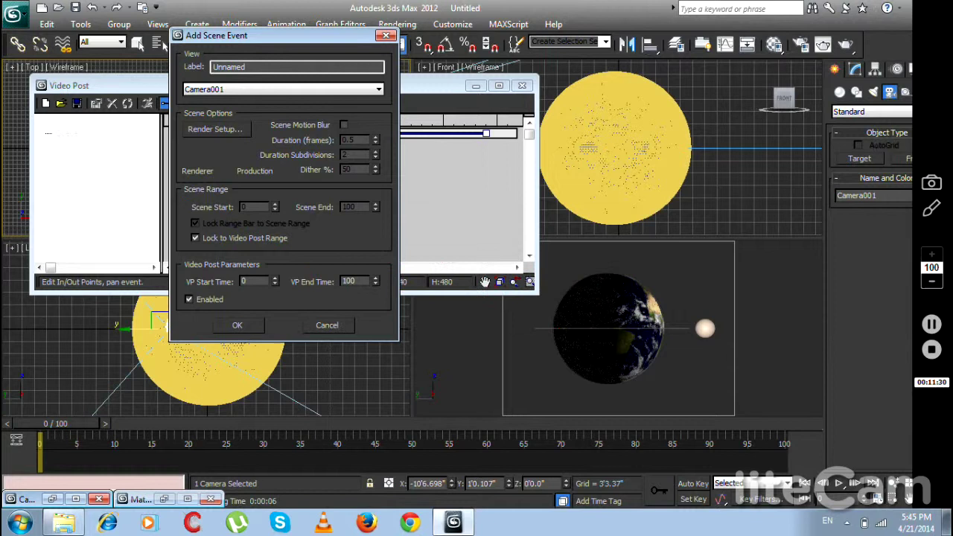
{"action": "left_click", "coordinate": [237, 325]}
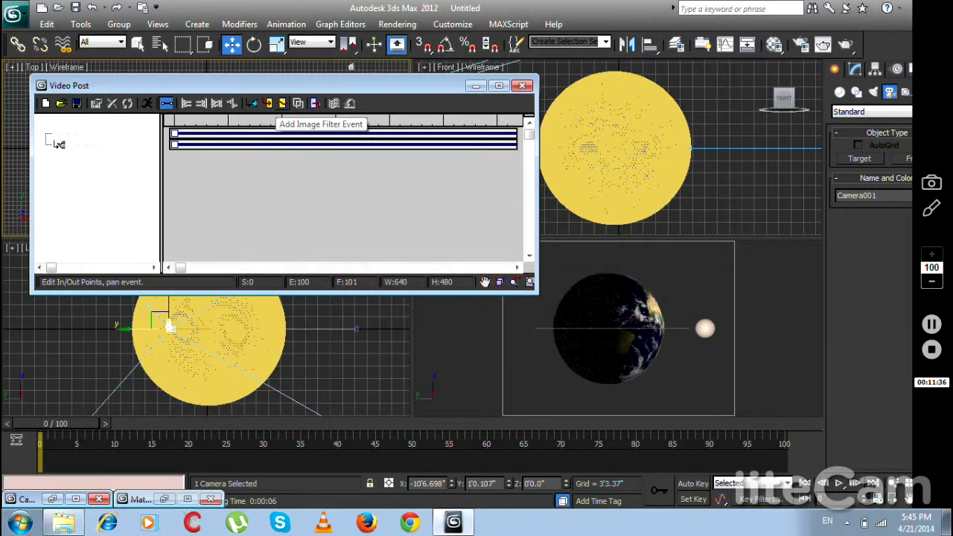
Add a Lens Effects Flare image filter event to the Video Post queue and open it for editing.
{"action": "left_click", "coordinate": [282, 102]}
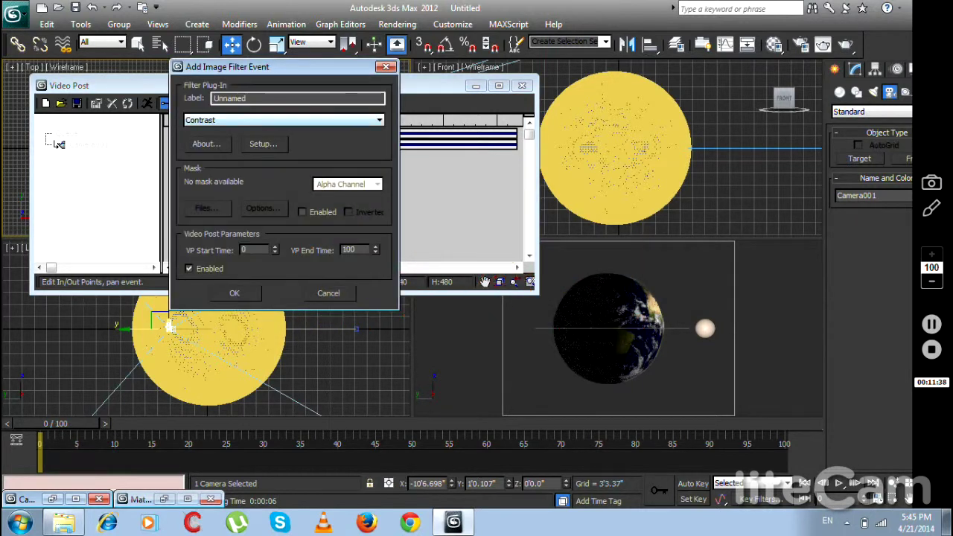
{"action": "left_click", "coordinate": [379, 120]}
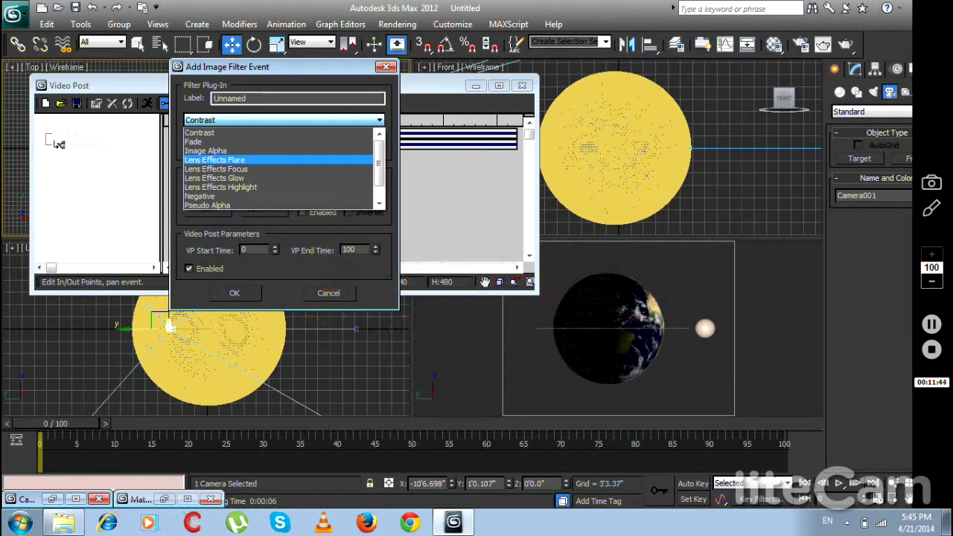
{"action": "key", "text": "Return"}
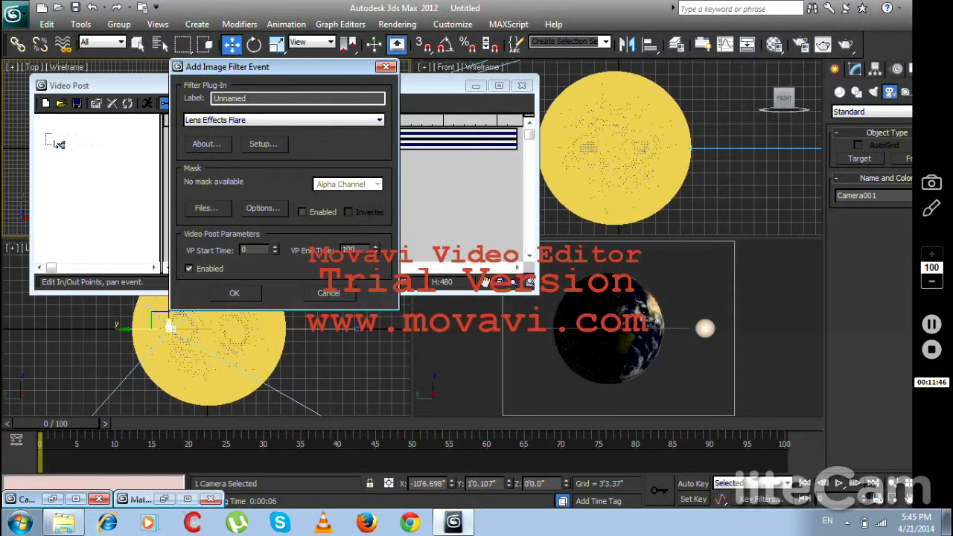
{"action": "left_click", "coordinate": [234, 293]}
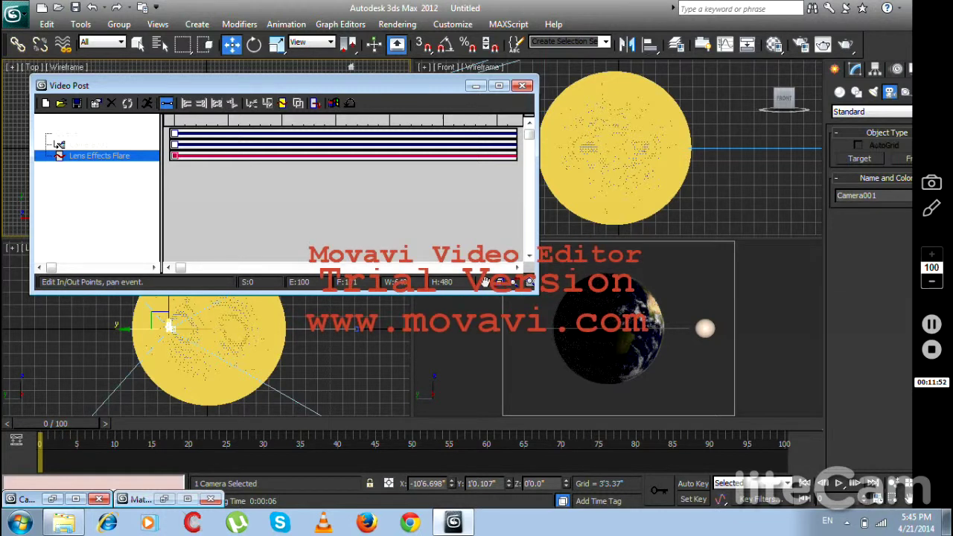
{"action": "double_click", "coordinate": [99, 155]}
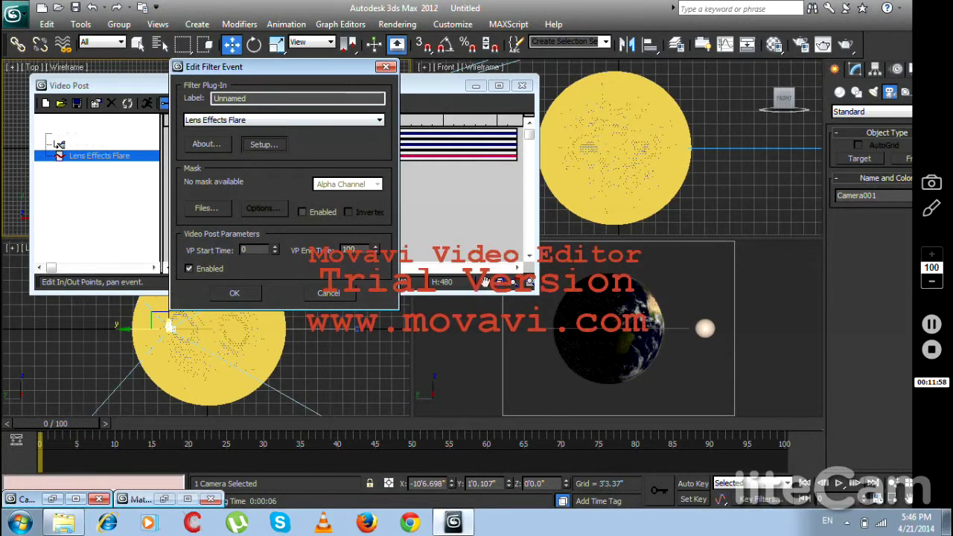
Open the Lens Effects Flare setup, accept its settings and minimize Video Post.
{"action": "left_click", "coordinate": [262, 144]}
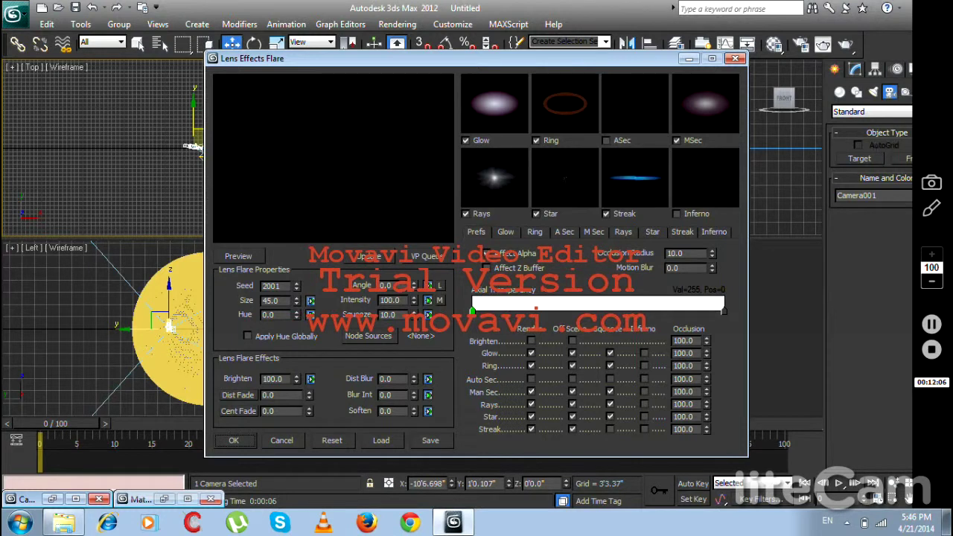
{"action": "key", "text": "Return"}
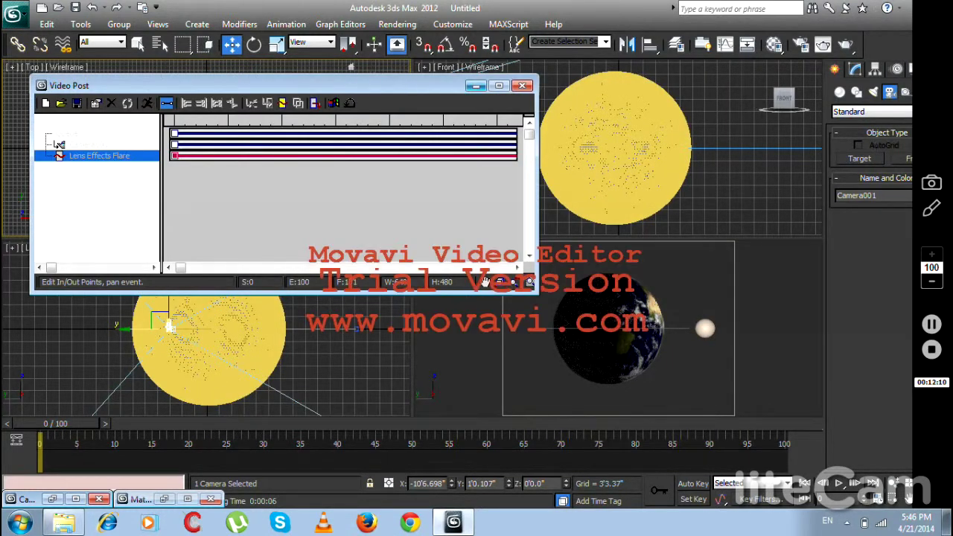
{"action": "left_click", "coordinate": [476, 85]}
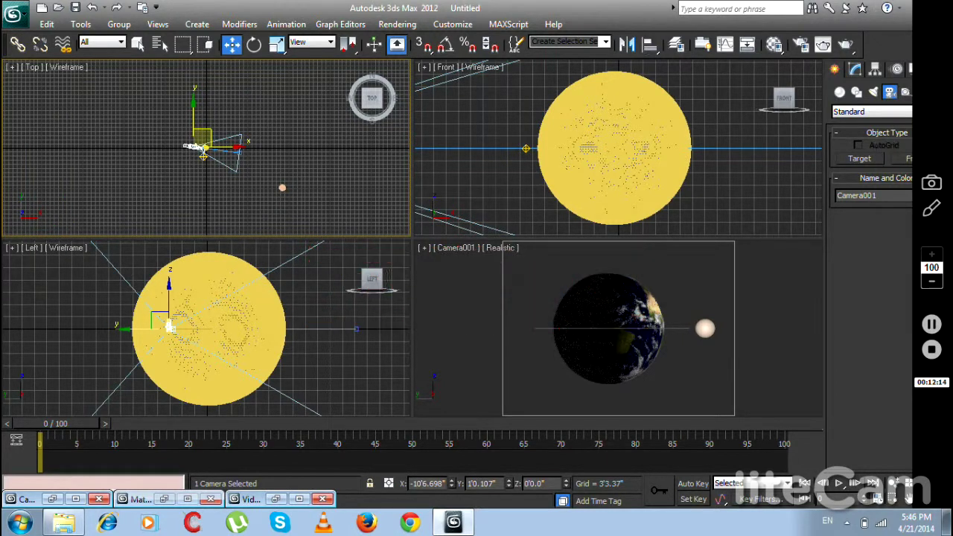
Move the camera target toward the sun in the Top view, to about X 58'10", Y -20'0", and deselect it.
{"action": "left_click", "coordinate": [239, 153]}
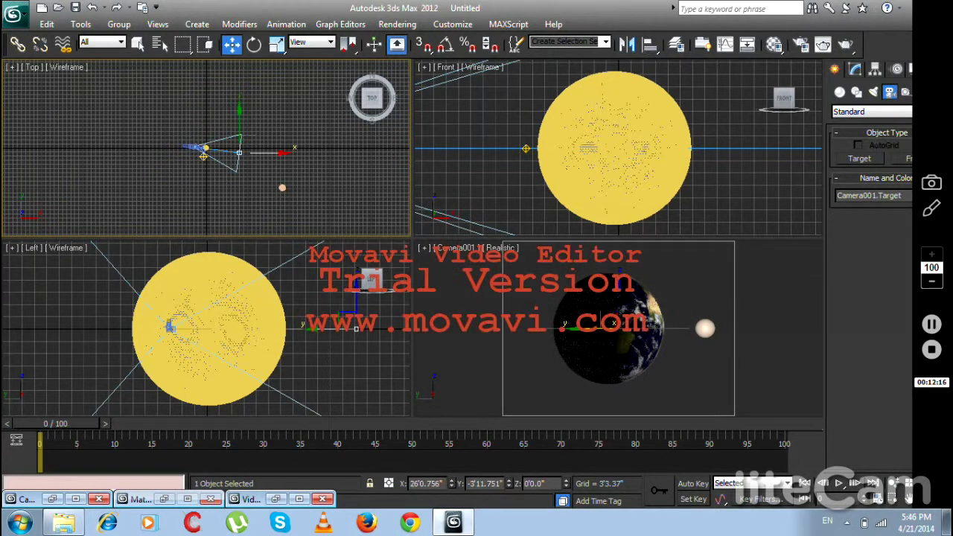
{"action": "left_click_drag", "start_coordinate": [239, 153], "coordinate": [288, 163]}
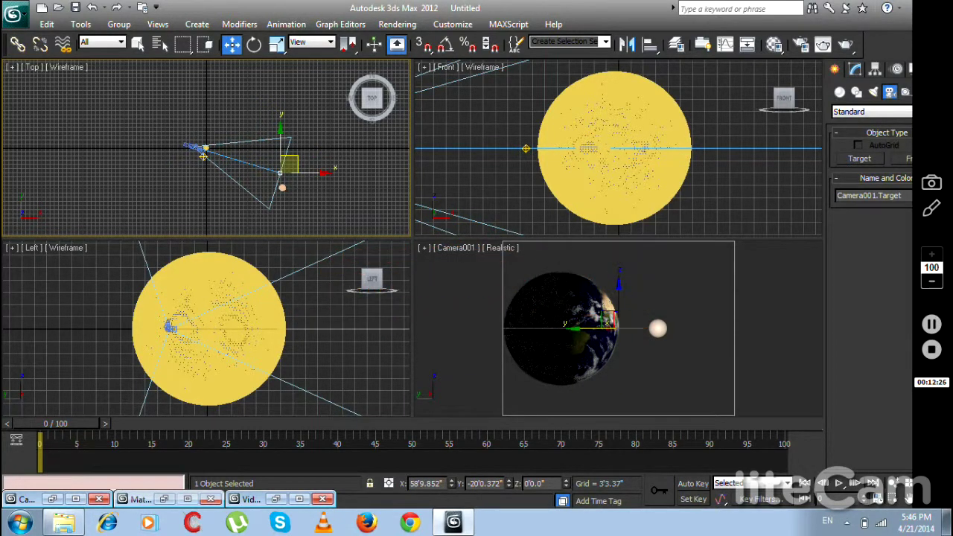
{"action": "key", "text": "ctrl+d"}
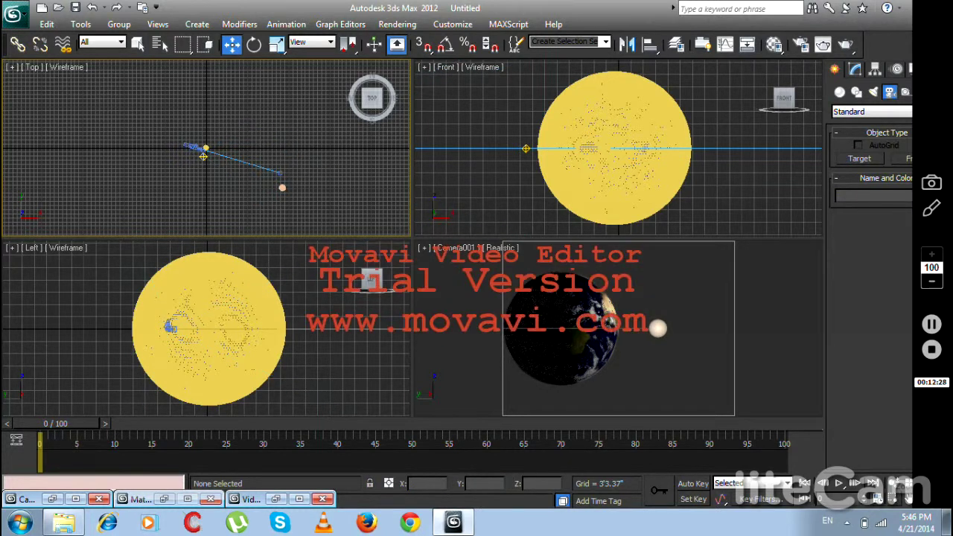
Draw an arc spline with a radius of about 4'10" beside the earth in the Top view and move it onto the camera.
{"action": "left_click", "coordinate": [894, 499]}
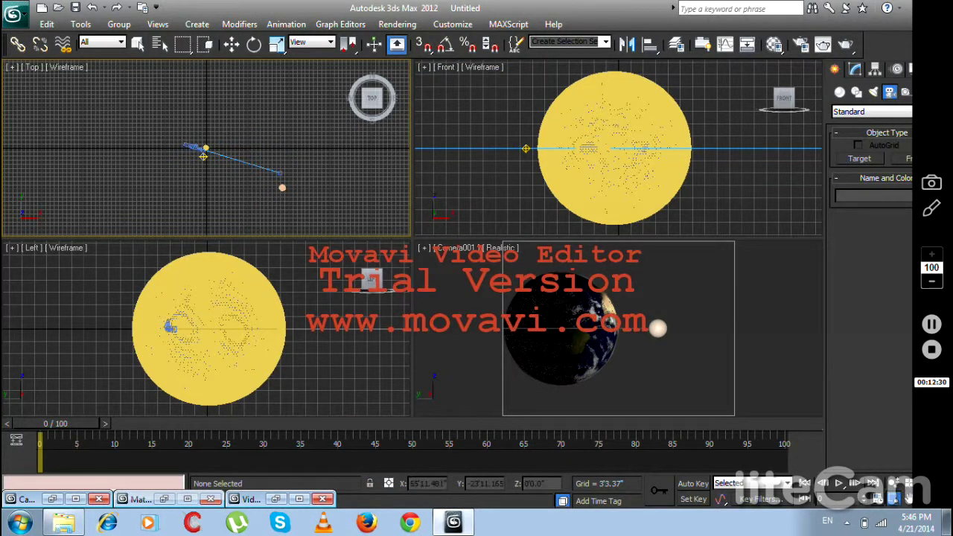
{"action": "left_click_drag", "start_coordinate": [222, 114], "coordinate": [205, 160]}
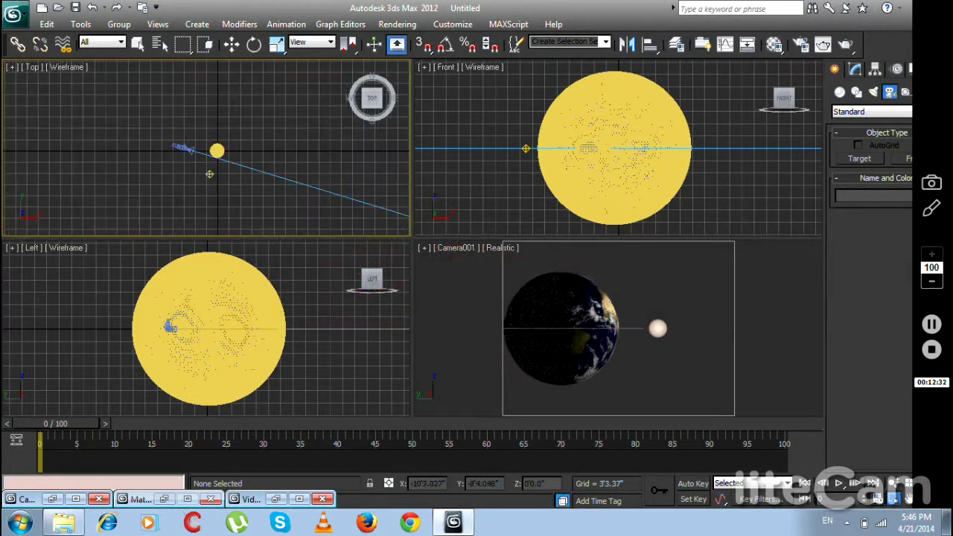
{"action": "left_click_drag", "start_coordinate": [184, 196], "coordinate": [174, 198]}
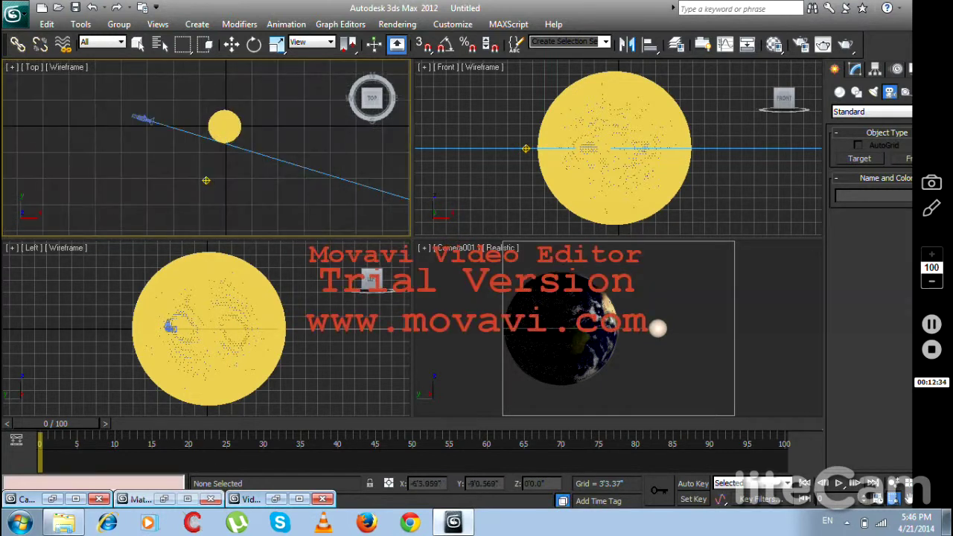
{"action": "key", "text": "w"}
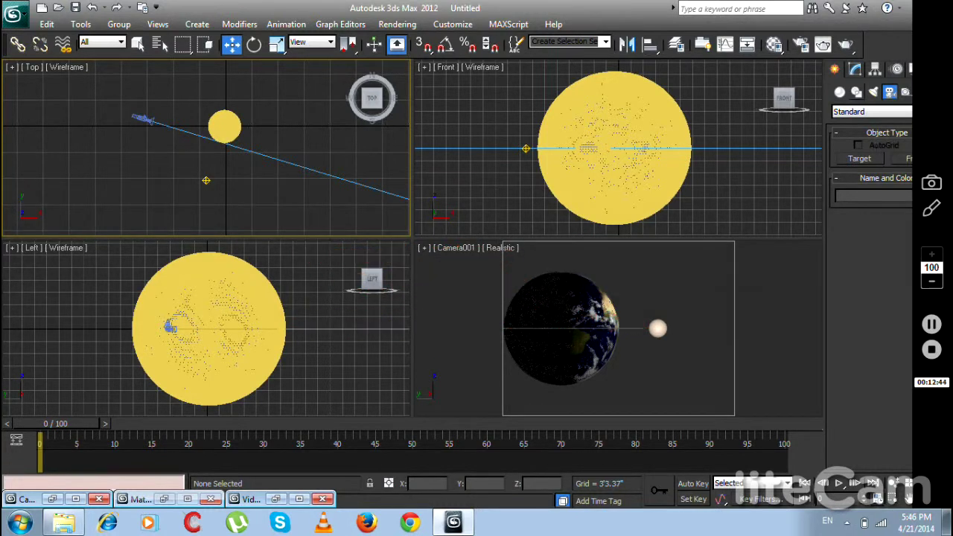
{"action": "left_click", "coordinate": [840, 92]}
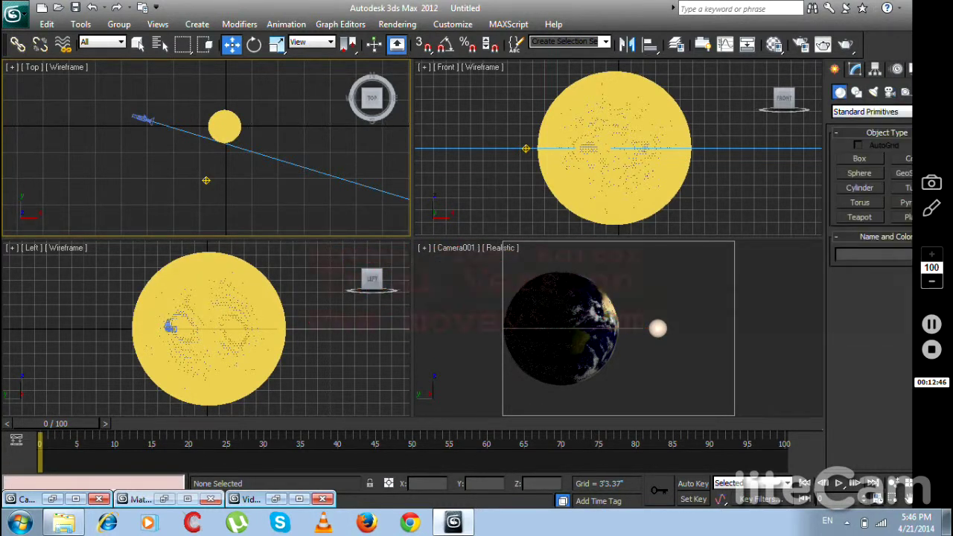
{"action": "left_click", "coordinate": [856, 91]}
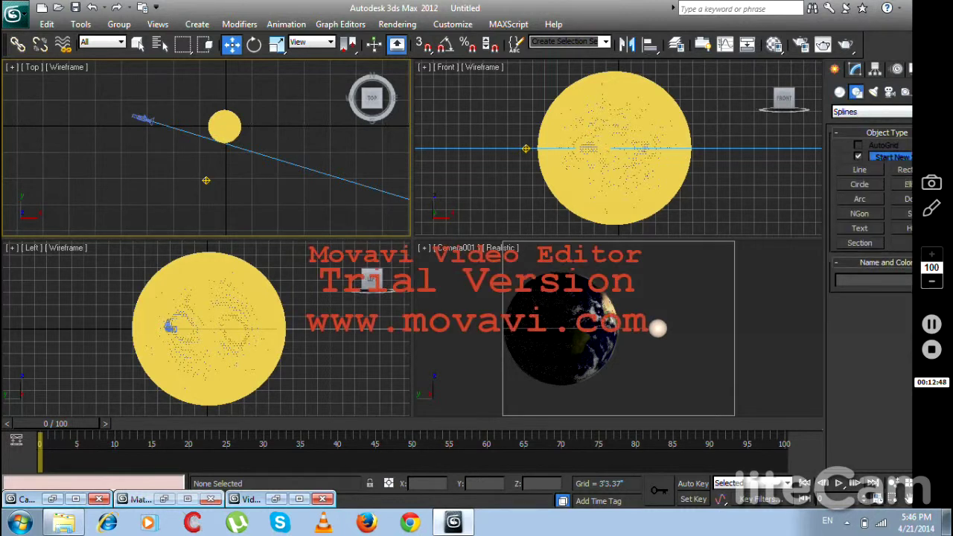
{"action": "left_click", "coordinate": [859, 199]}
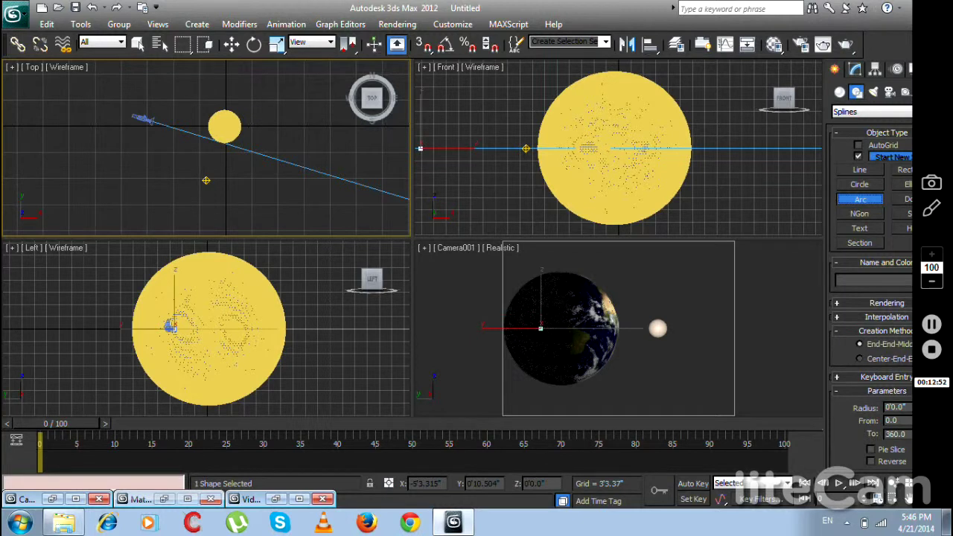
{"action": "left_click_drag", "start_coordinate": [185, 122], "coordinate": [222, 173]}
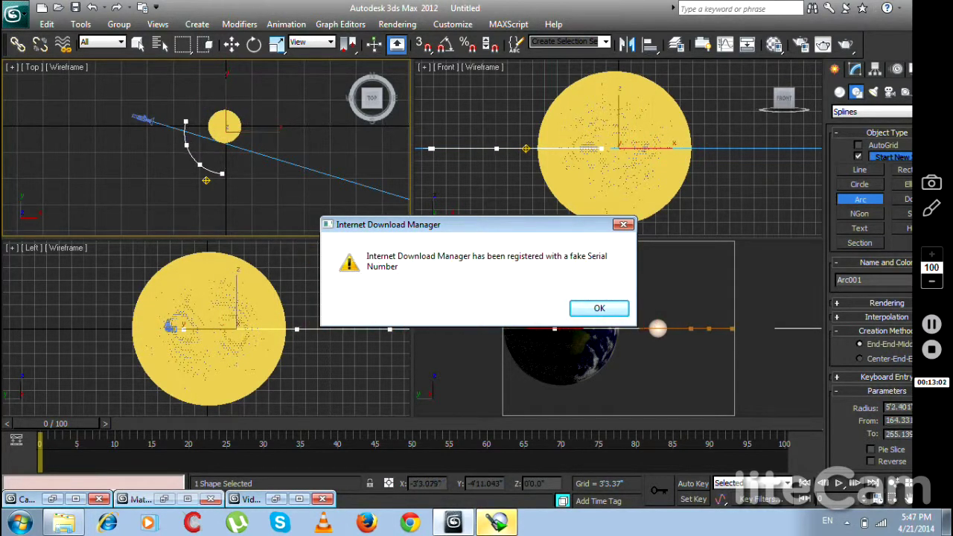
{"action": "left_click", "coordinate": [197, 165]}
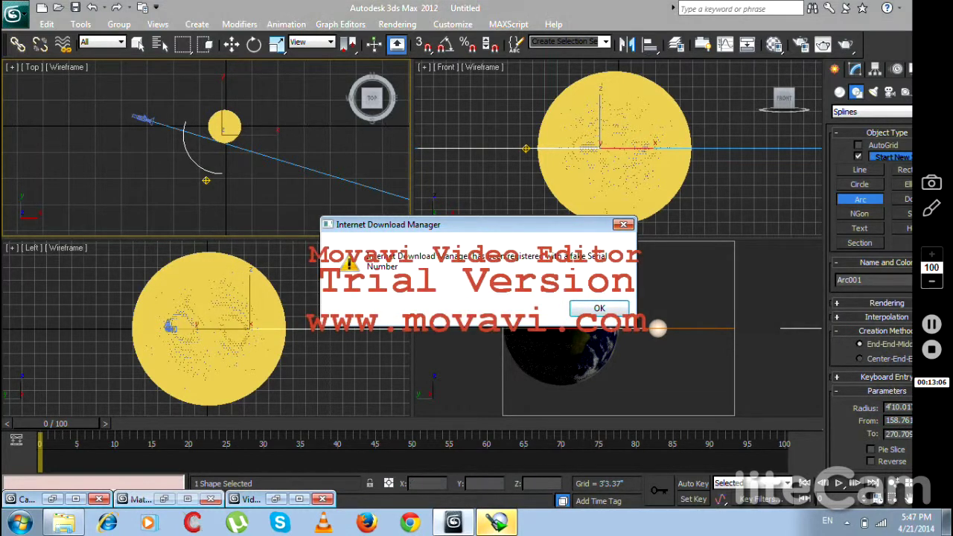
{"action": "key", "text": "Return"}
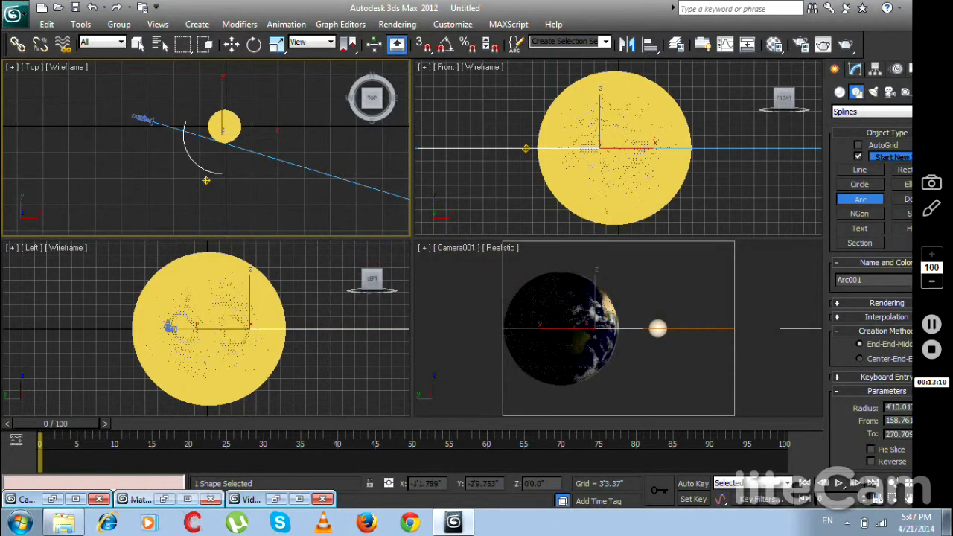
{"action": "key", "text": "w"}
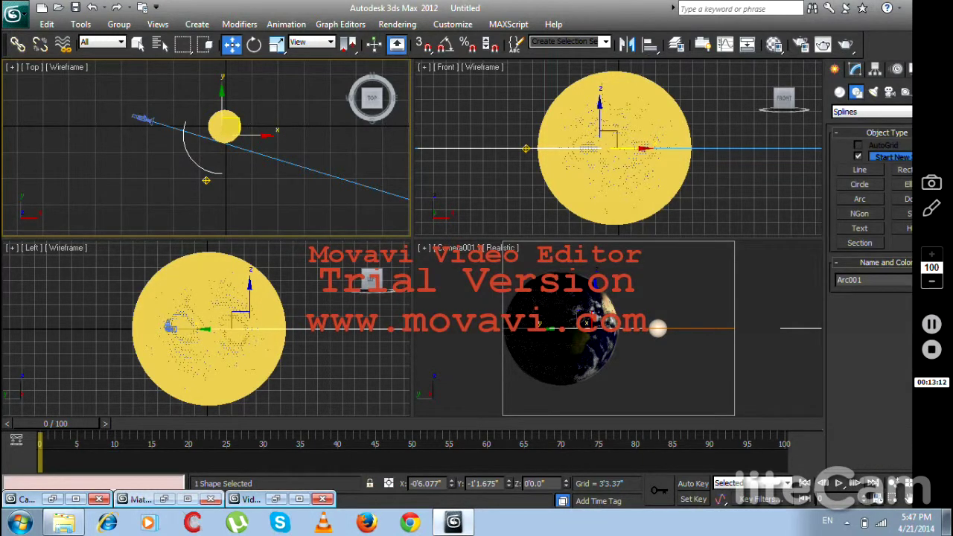
{"action": "left_click_drag", "start_coordinate": [231, 126], "coordinate": [183, 100]}
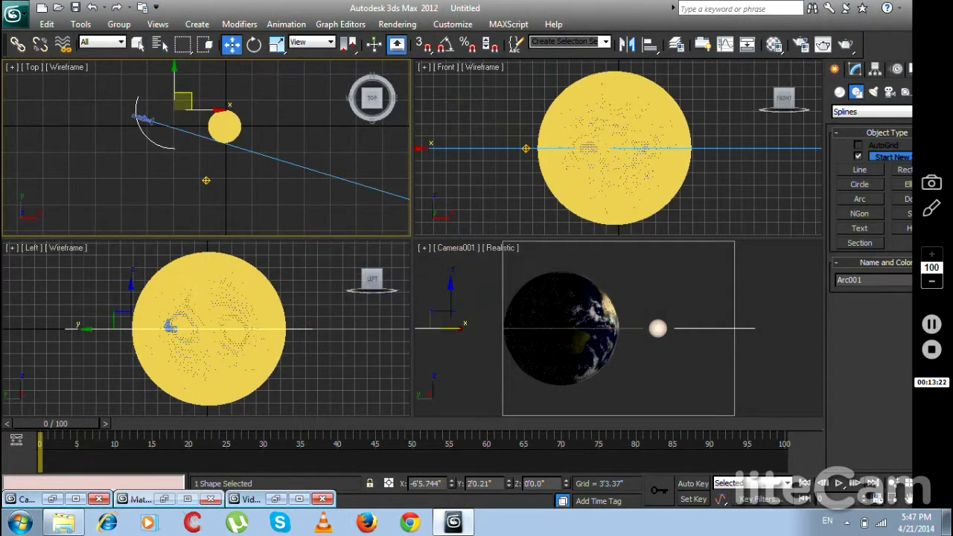
Apply a Path Constraint to Camera001 using the arc as its path.
{"action": "left_click", "coordinate": [143, 119]}
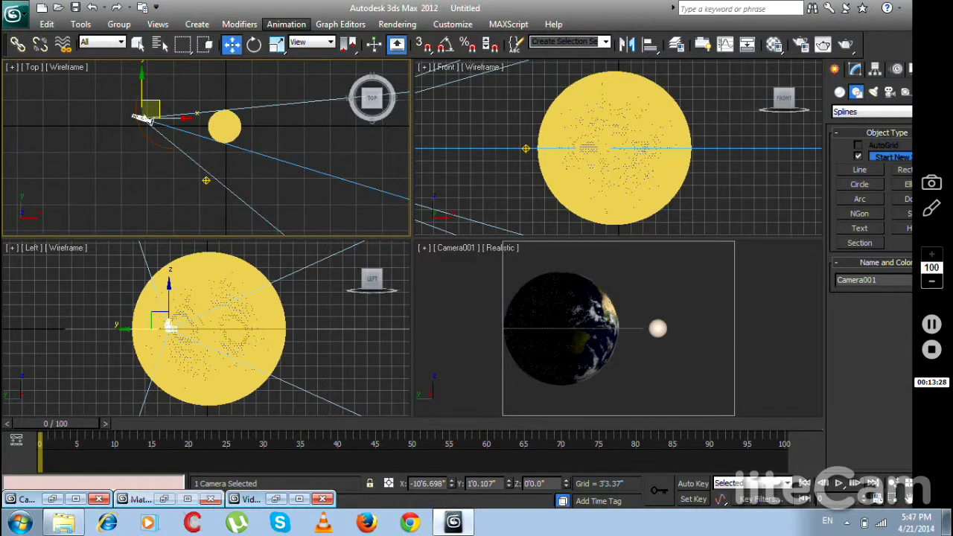
{"action": "left_click", "coordinate": [286, 24]}
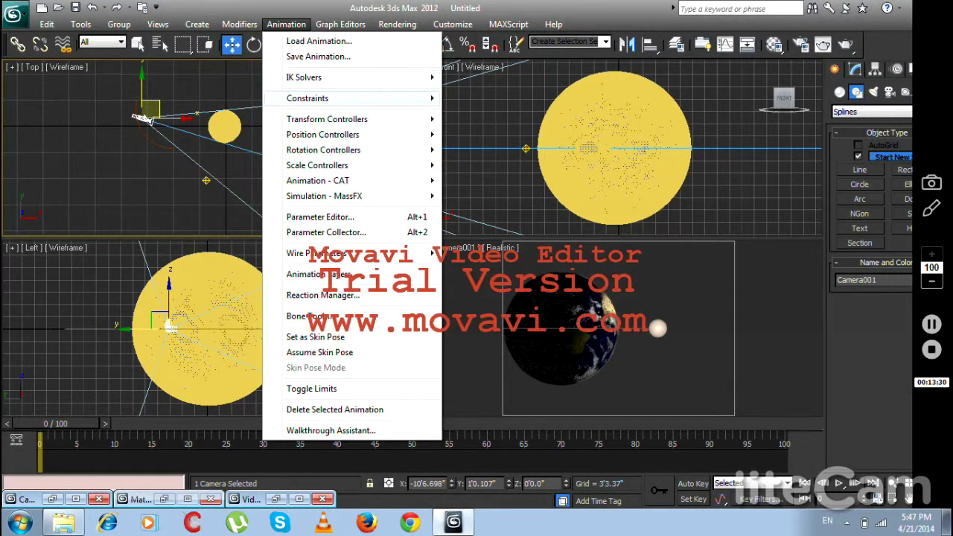
{"action": "mouse_move", "coordinate": [308, 98]}
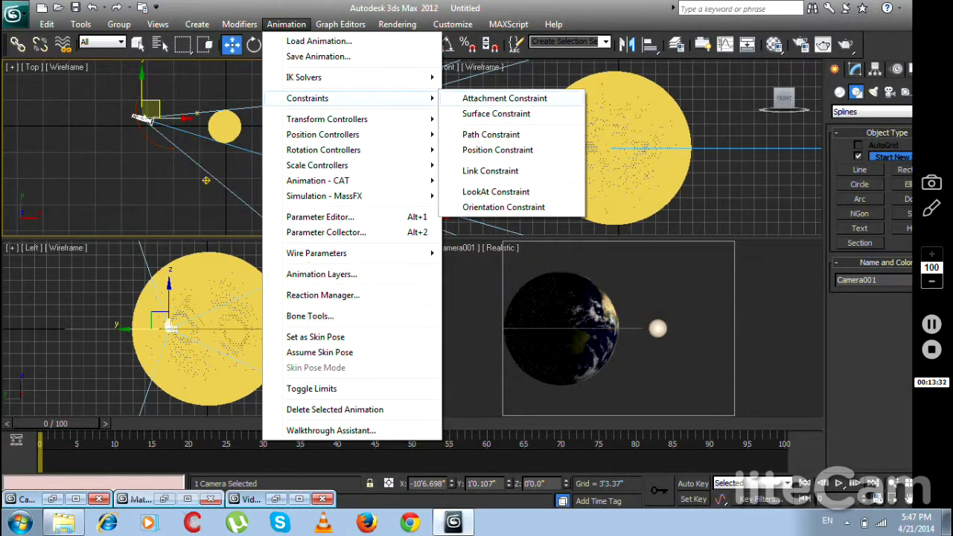
{"action": "left_click", "coordinate": [491, 134]}
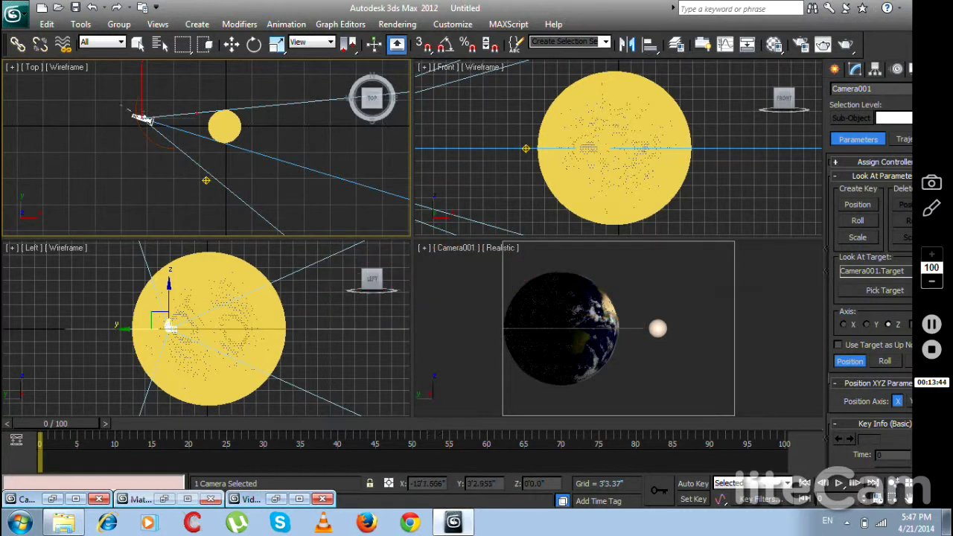
{"action": "left_click", "coordinate": [144, 117]}
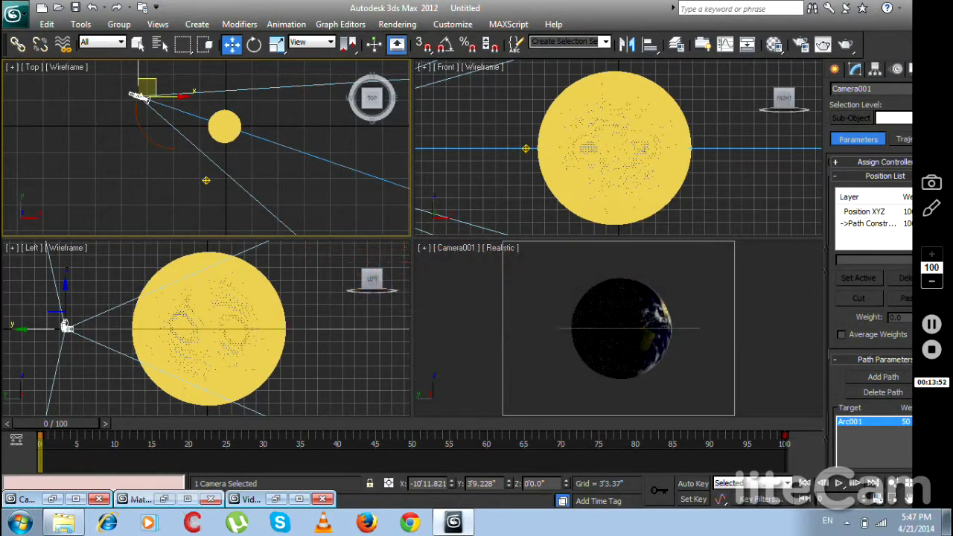
Scrub the animation to frame 100 to preview the camera's movement along the arc in the Camera001 view.
{"action": "left_click", "coordinate": [767, 335]}
{"action": "left_click_drag", "start_coordinate": [58, 424], "coordinate": [523, 423]}
{"action": "left_click_drag", "start_coordinate": [615, 424], "coordinate": [768, 424]}
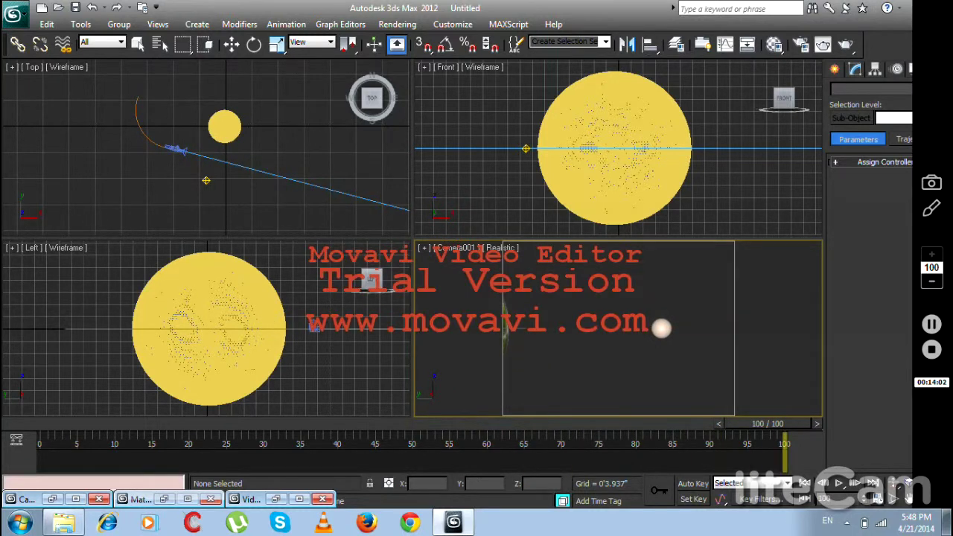
{"action": "key", "text": "w"}
{"action": "left_click", "coordinate": [227, 125]}
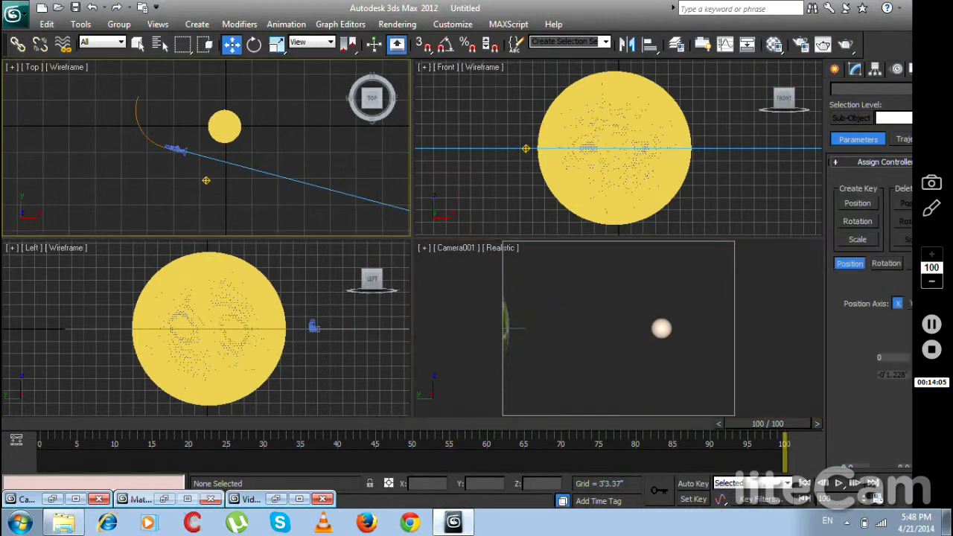
{"action": "left_click_drag", "start_coordinate": [229, 123], "coordinate": [253, 131]}
{"action": "key", "text": "ctrl+z"}
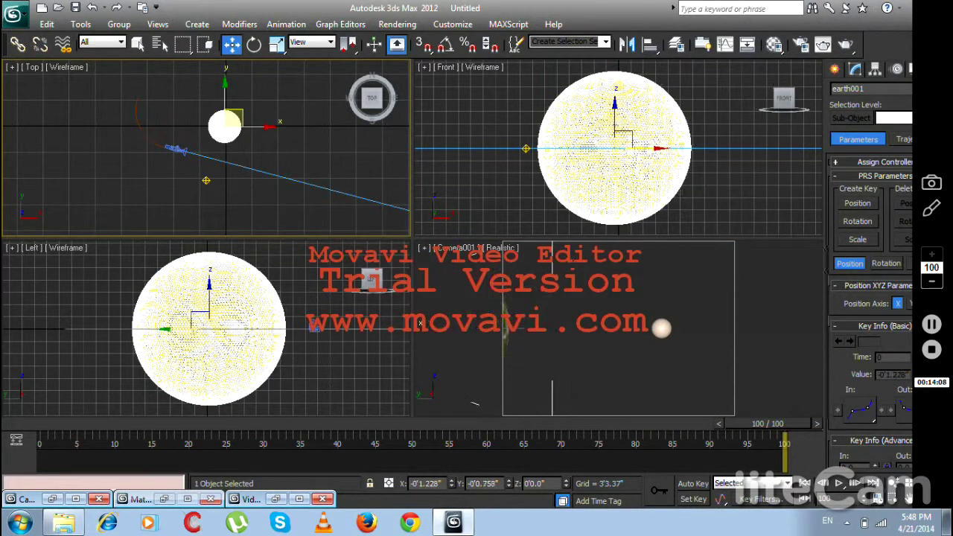
Select the earth and cloud spheres together and reposition them in the Top view to frame them beside the sun at frame 5.
{"action": "left_click", "coordinate": [253, 106]}
{"action": "left_click_drag", "start_coordinate": [214, 143], "coordinate": [252, 133]}
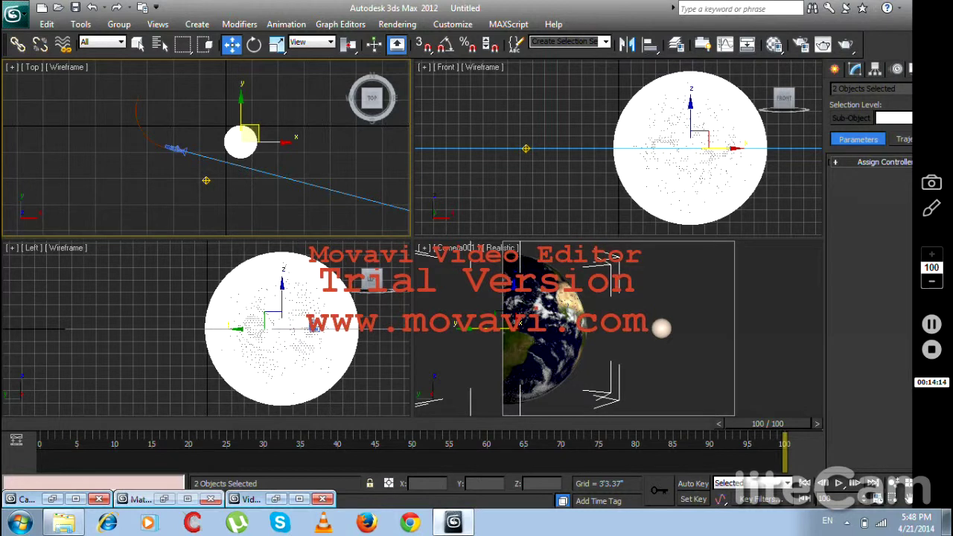
{"action": "left_click_drag", "start_coordinate": [767, 424], "coordinate": [90, 424]}
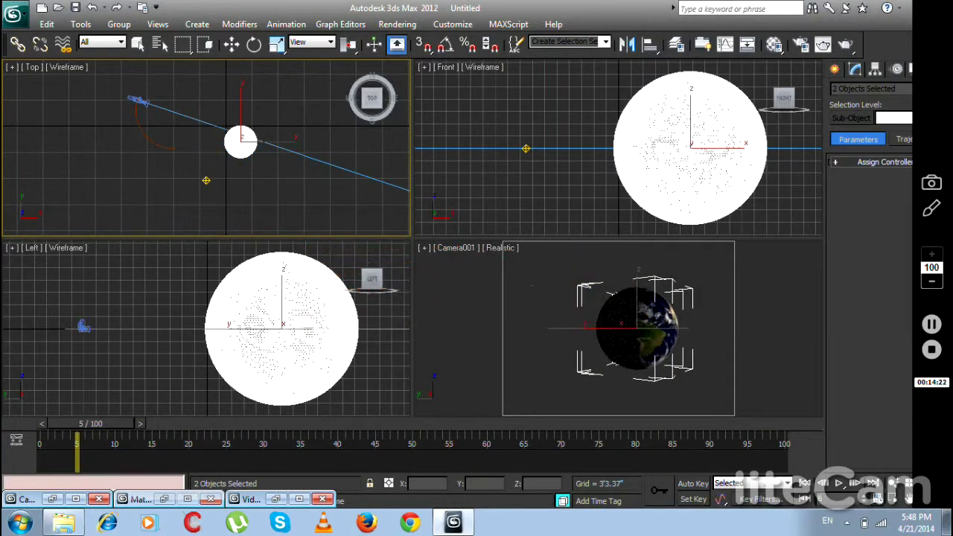
{"action": "key", "text": "w"}
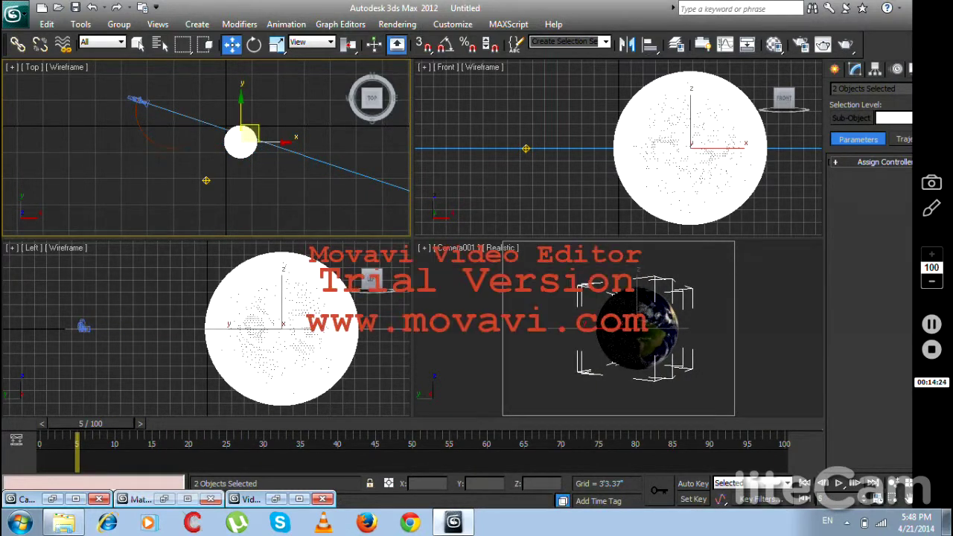
{"action": "left_click", "coordinate": [255, 165]}
{"action": "left_click_drag", "start_coordinate": [223, 140], "coordinate": [224, 103]}
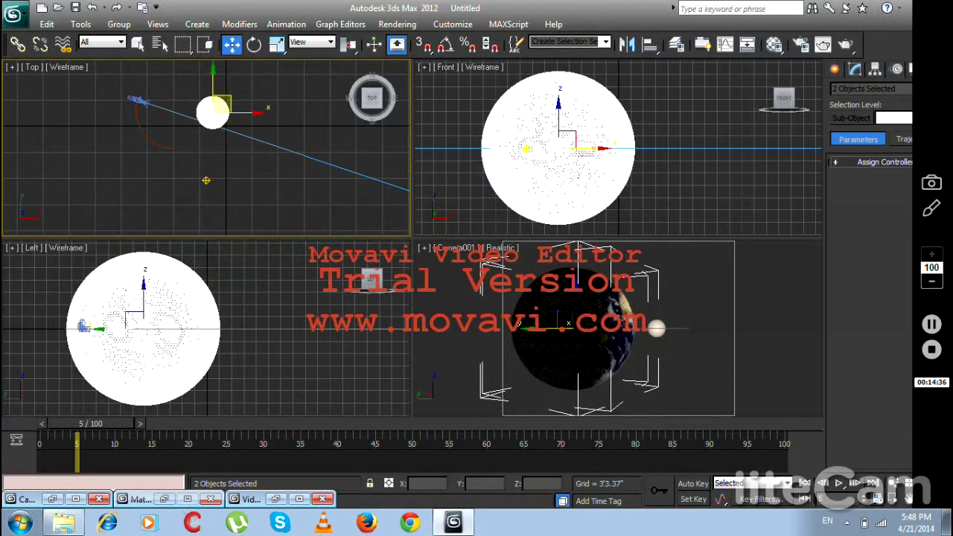
Go to frame 23 and move the camera target along Y to about -9'10" in the Top view.
{"action": "key", "text": "/"}
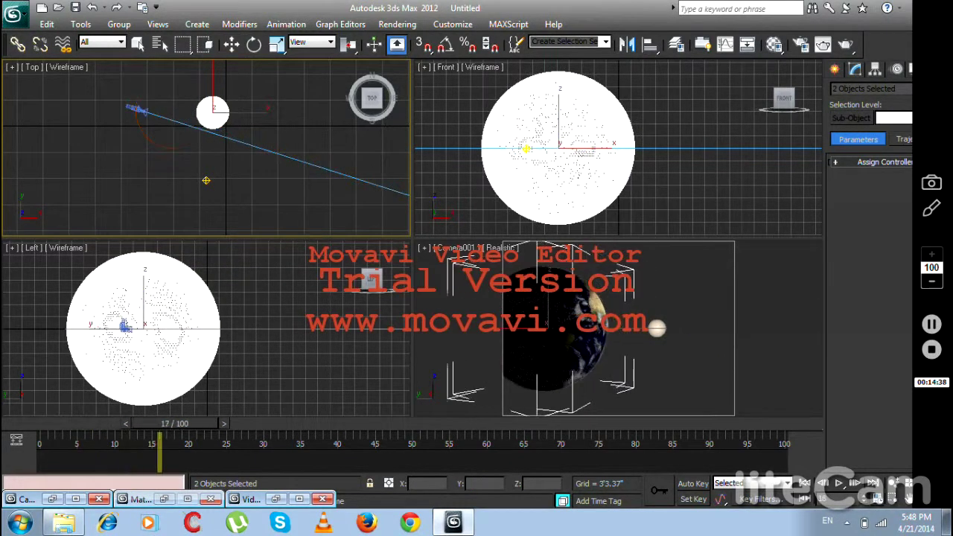
{"action": "key", "text": "/"}
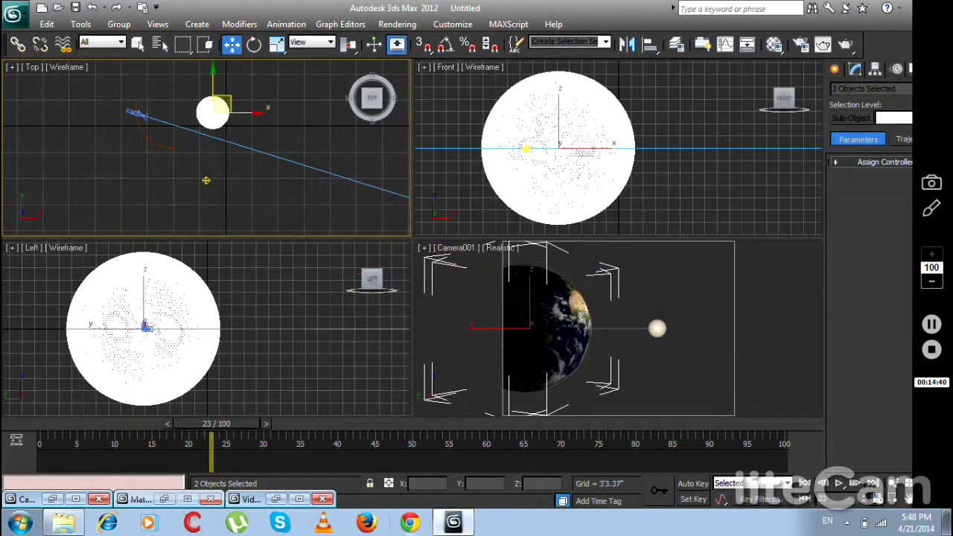
{"action": "key", "text": "/"}
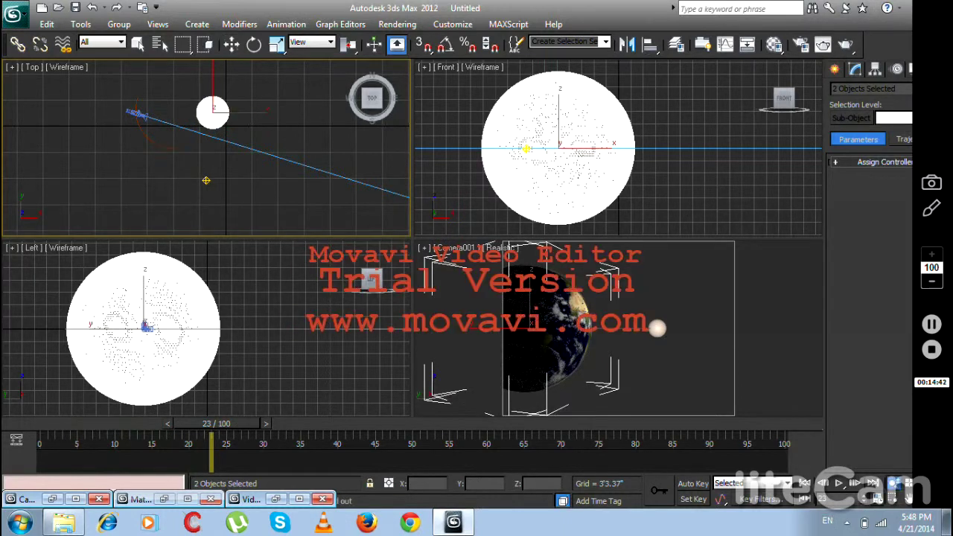
{"action": "scroll", "coordinate": [205, 149], "scroll_direction": "down", "scroll_amount": 10}
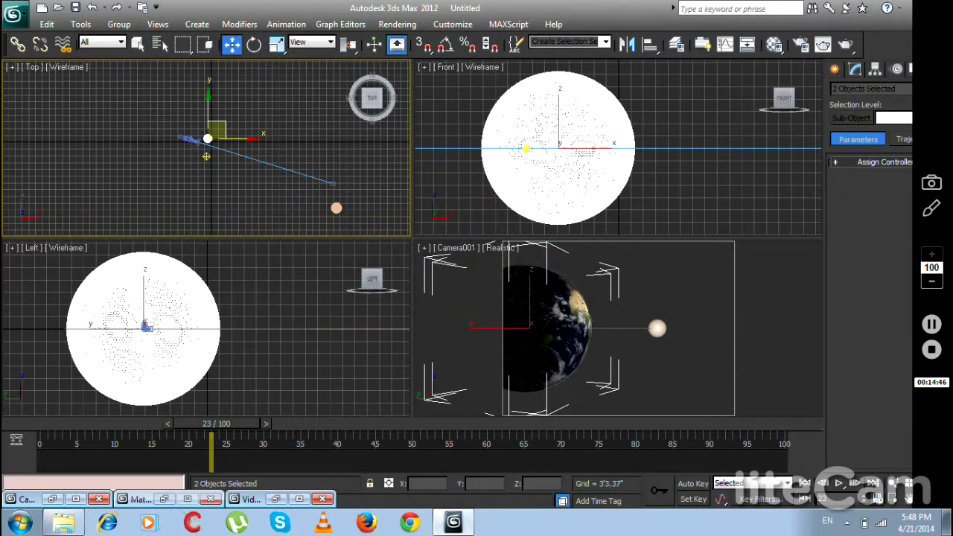
{"action": "left_click", "coordinate": [332, 184]}
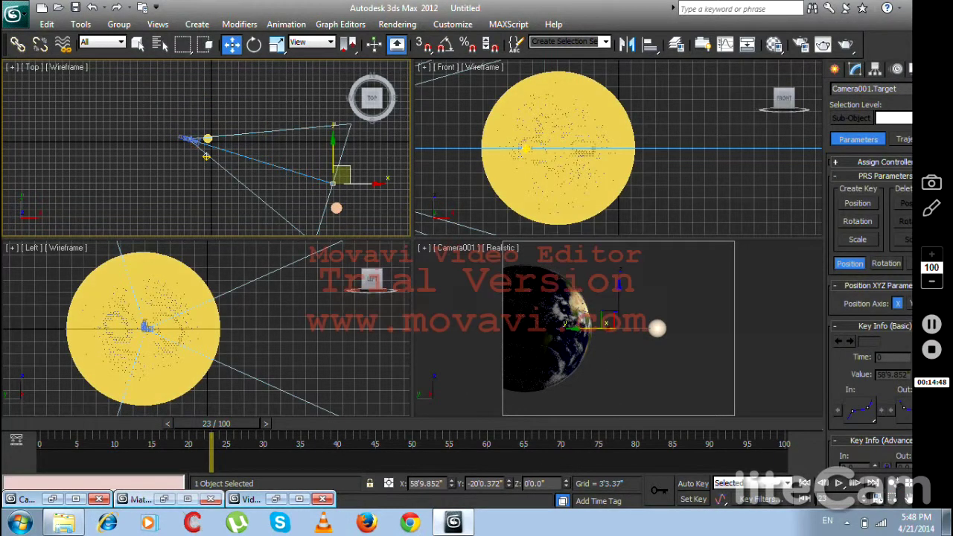
{"action": "left_click_drag", "start_coordinate": [333, 160], "coordinate": [333, 138]}
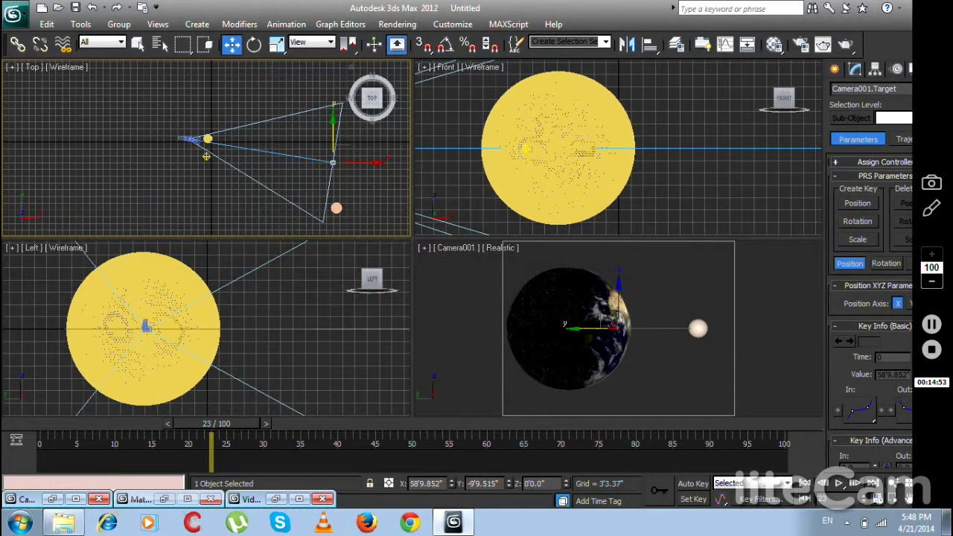
{"action": "left_click", "coordinate": [670, 368]}
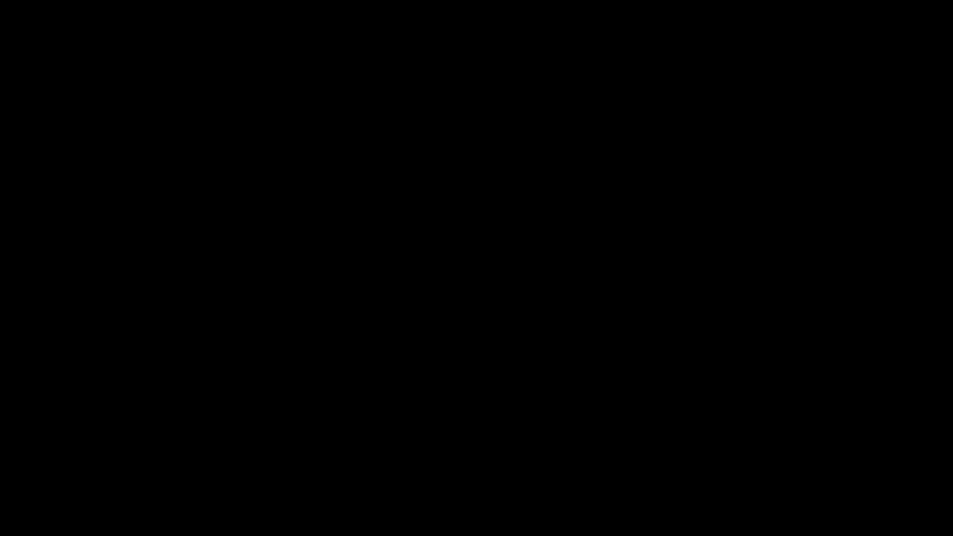